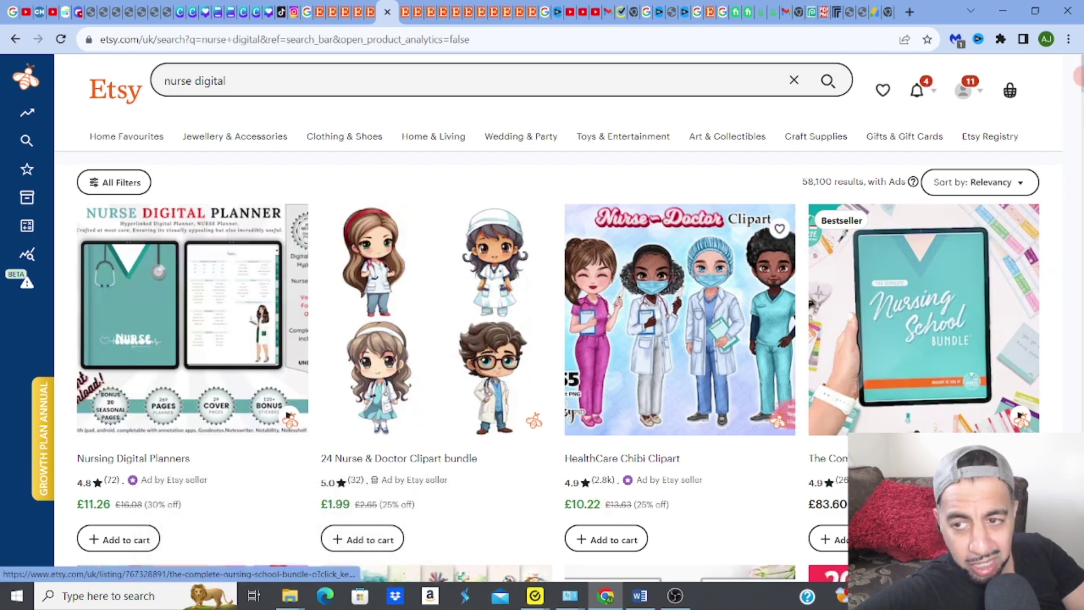
Open the Watercolor Medical Digital Paper listing from the nurse digital search results and dismiss the basket notice
{"action": "scroll", "coordinate": [559, 316], "scroll_direction": "down", "scroll_amount": 1}
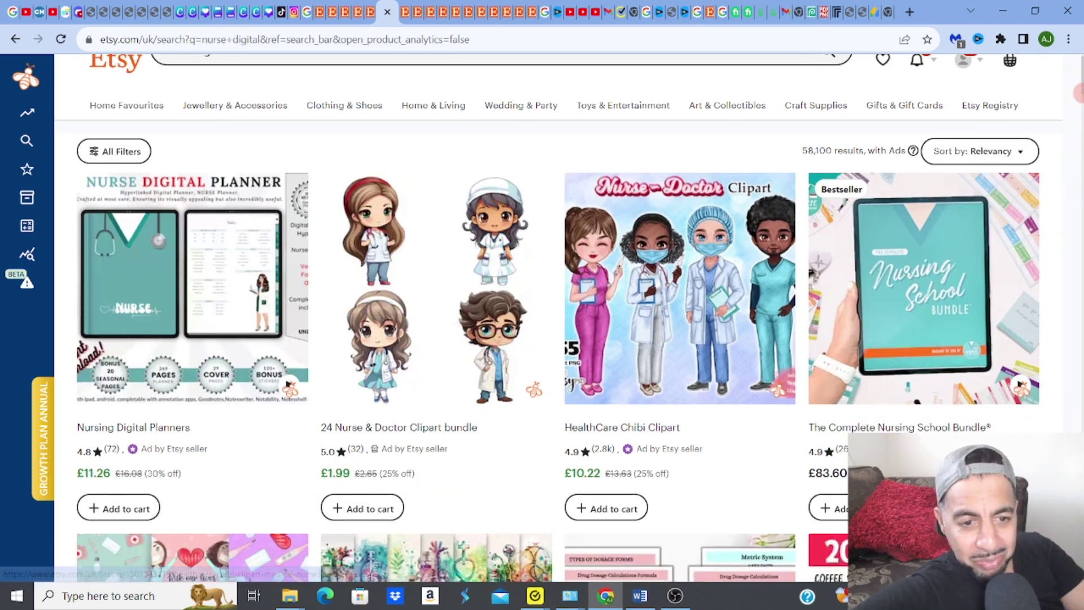
{"action": "scroll", "coordinate": [913, 226], "scroll_direction": "down", "scroll_amount": 2}
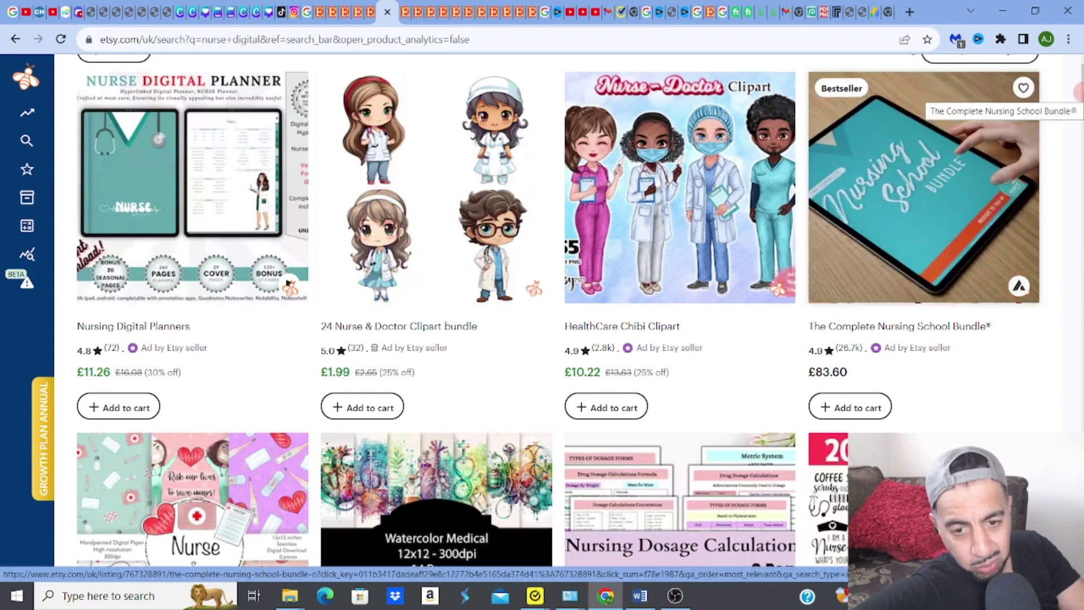
{"action": "scroll", "coordinate": [994, 164], "scroll_direction": "down", "scroll_amount": 2}
{"action": "scroll", "coordinate": [994, 164], "scroll_direction": "down", "scroll_amount": 1}
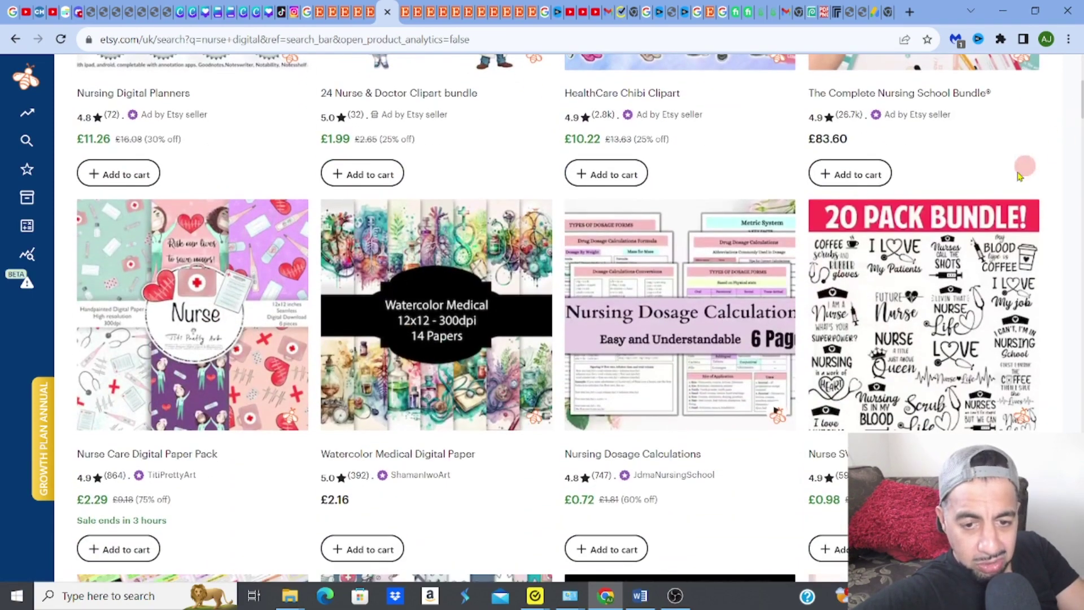
{"action": "left_click", "coordinate": [403, 396]}
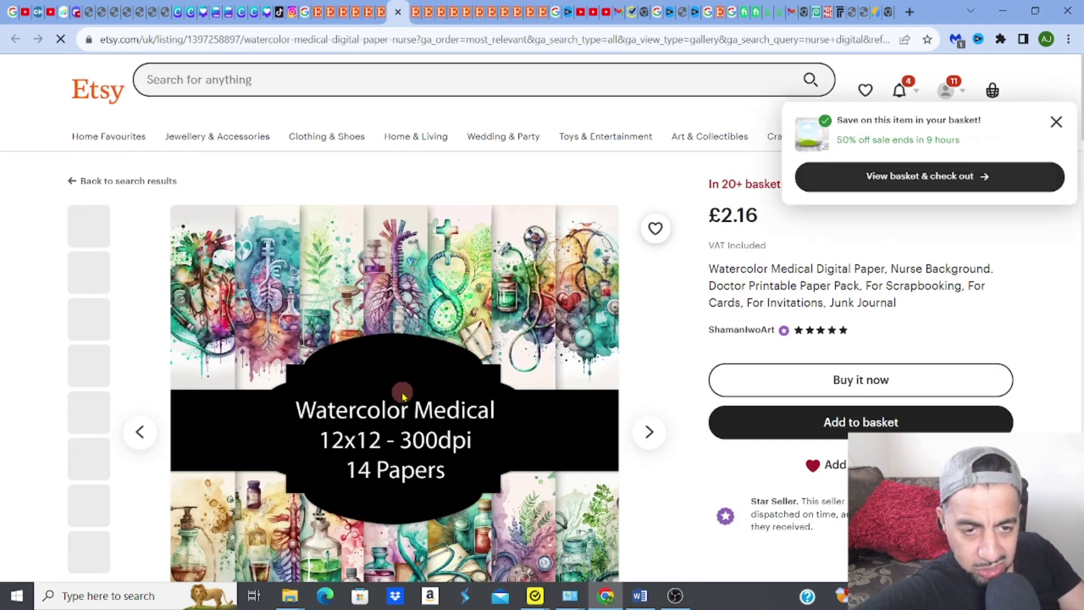
{"action": "left_click", "coordinate": [1043, 121]}
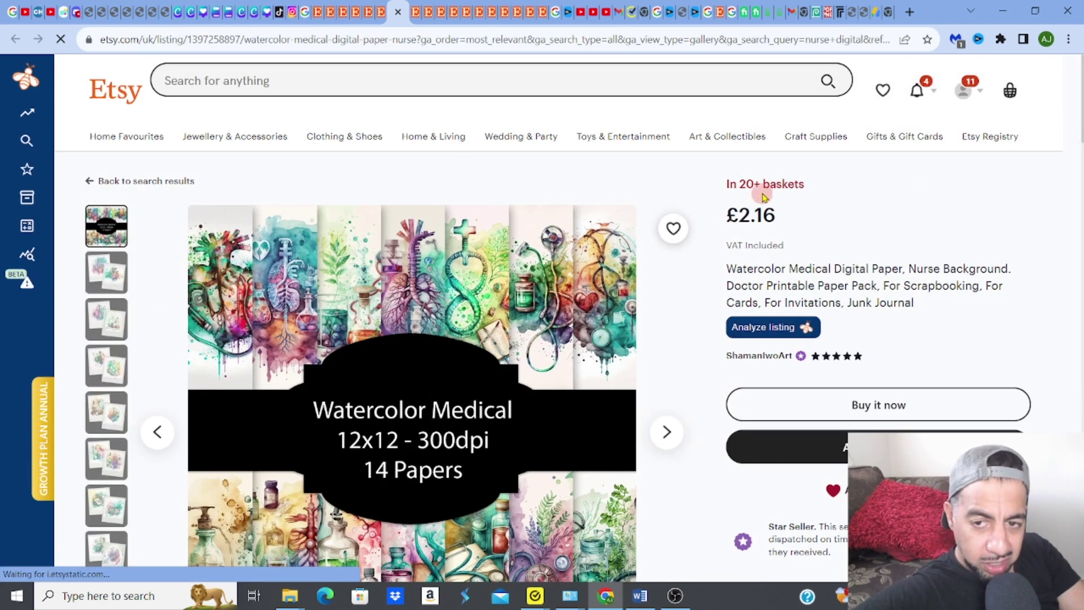
View the second through sixth preview images of the Watercolor Medical Digital Paper listing
{"action": "left_click", "coordinate": [107, 284]}
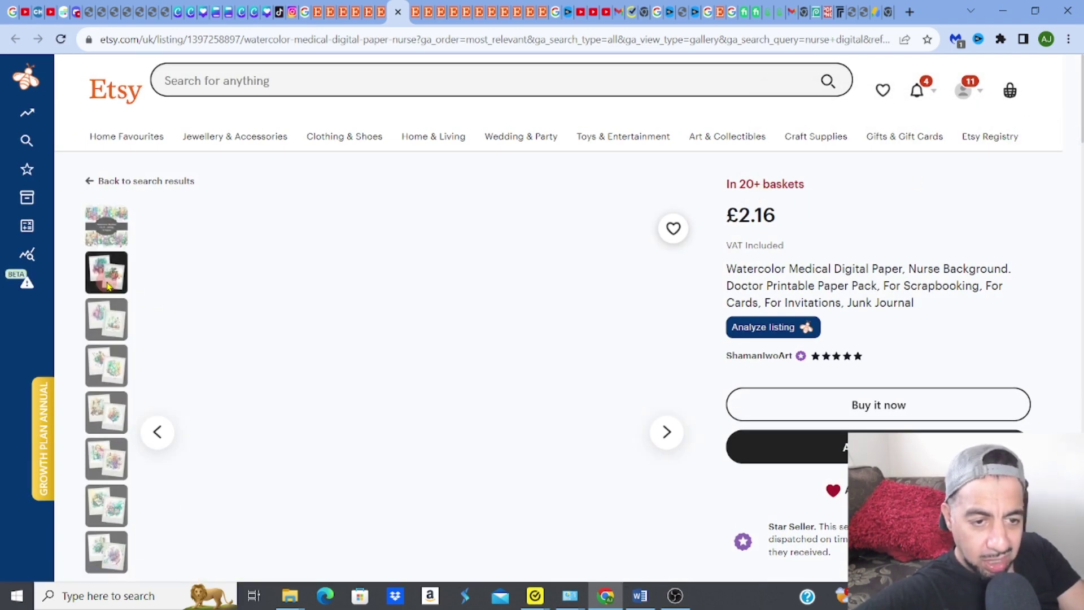
{"action": "left_click", "coordinate": [109, 325]}
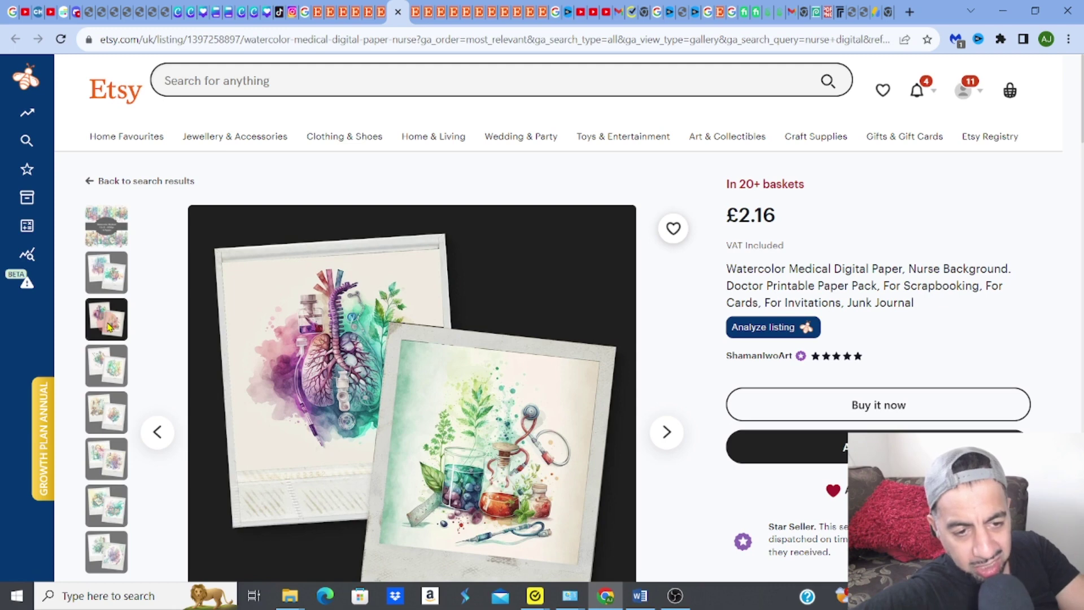
{"action": "left_click", "coordinate": [106, 367]}
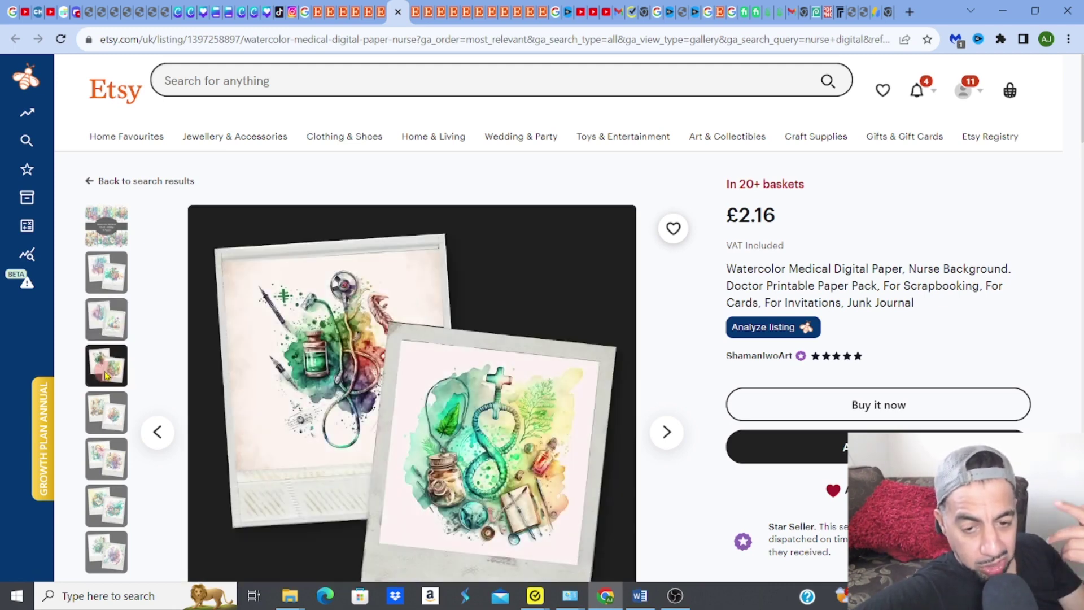
{"action": "left_click", "coordinate": [105, 411]}
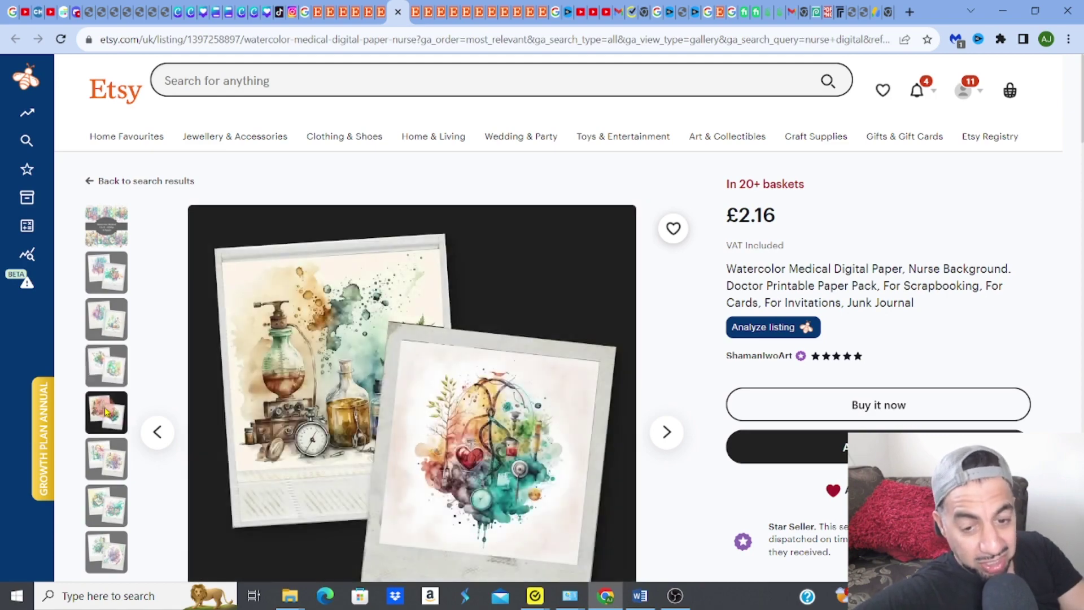
{"action": "left_click", "coordinate": [104, 476]}
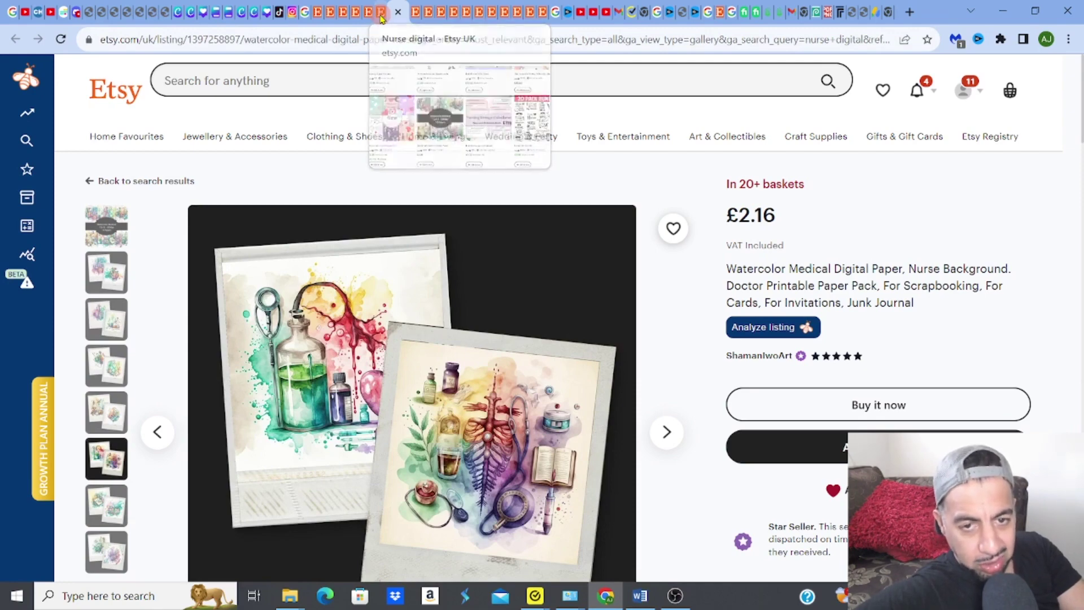
Go back to the nurse digital results, open the 20-pack Nurse SVG Bundle listing, and return to the results
{"action": "left_click", "coordinate": [381, 17]}
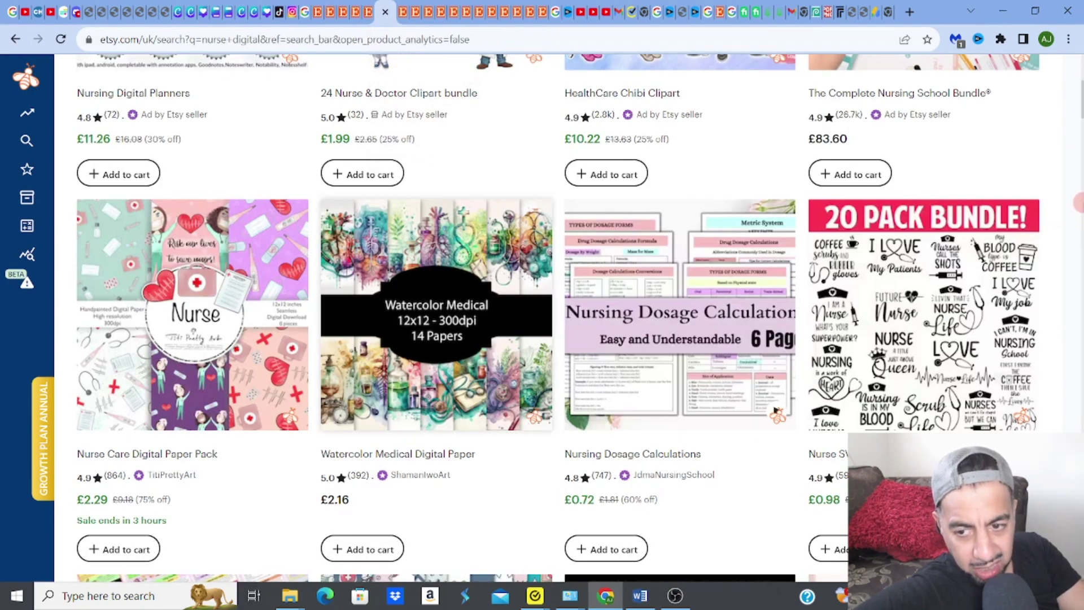
{"action": "left_click", "coordinate": [873, 296]}
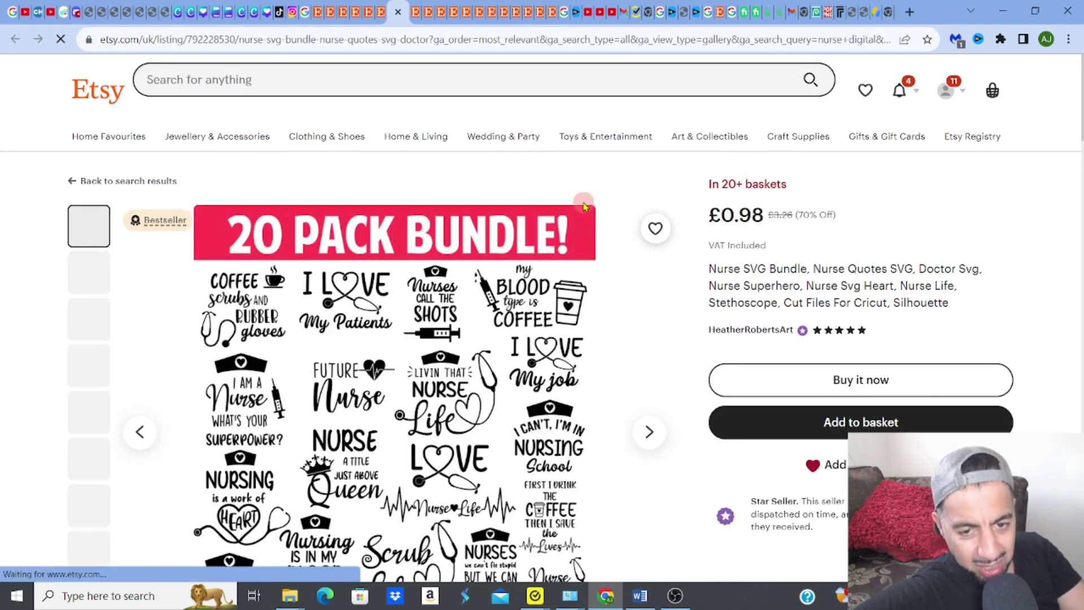
{"action": "left_click", "coordinate": [397, 12]}
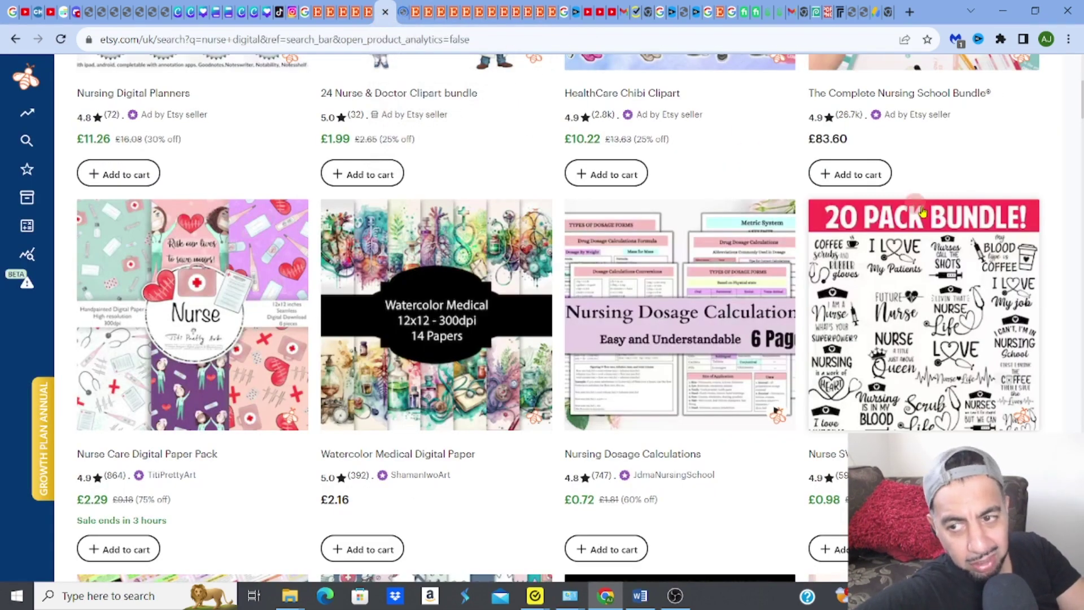
Browse further through the nurse digital search results to examine the kinds of digital products on offer
{"action": "scroll", "coordinate": [565, 316], "scroll_direction": "down", "scroll_amount": 5}
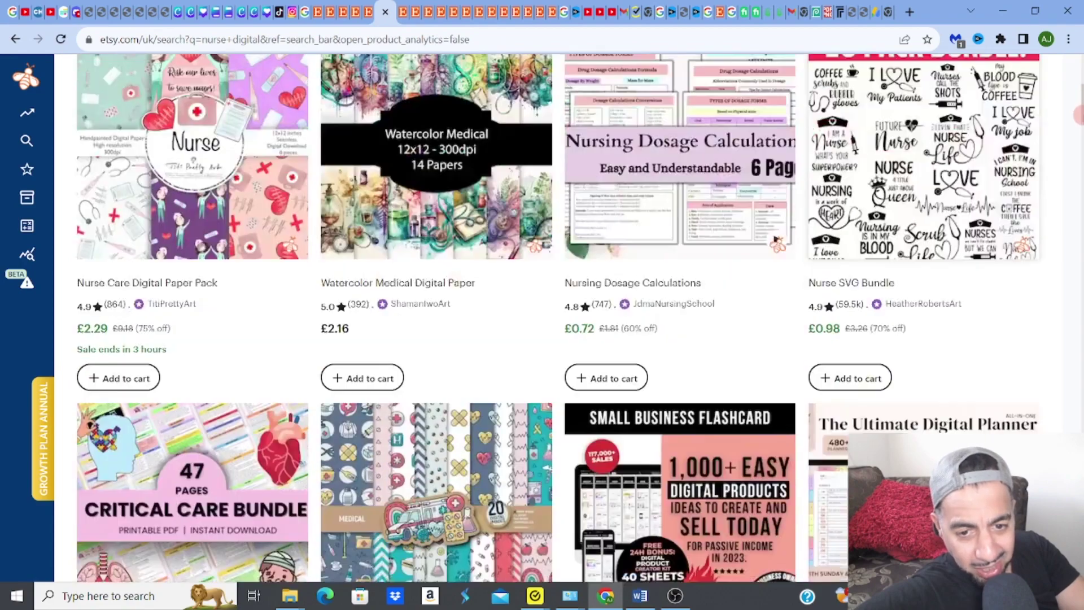
{"action": "scroll", "coordinate": [565, 317], "scroll_direction": "down", "scroll_amount": 2}
{"action": "scroll", "coordinate": [564, 316], "scroll_direction": "down", "scroll_amount": 5}
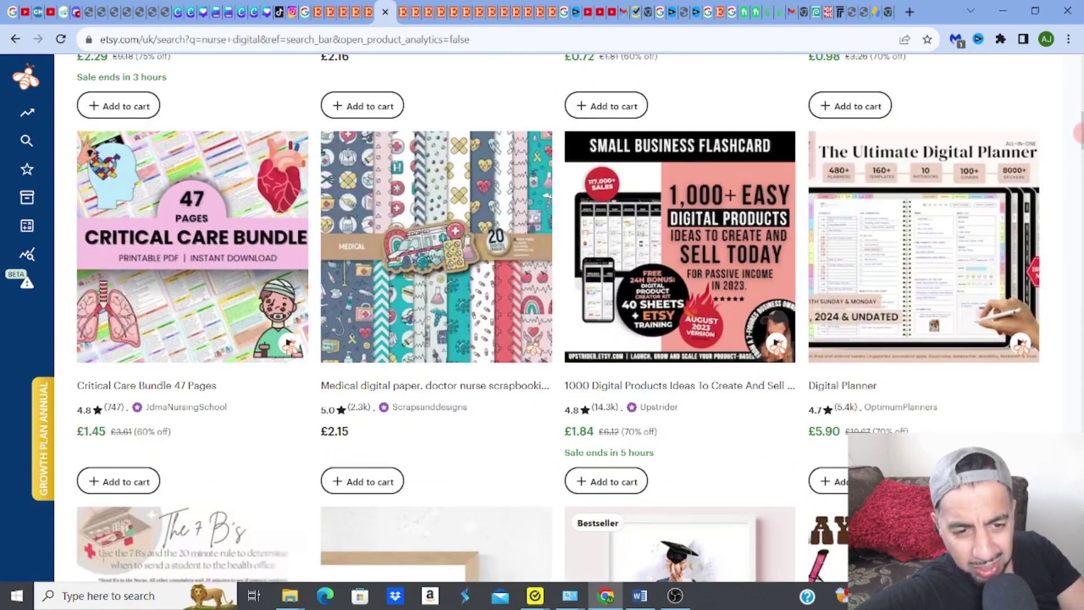
{"action": "scroll", "coordinate": [564, 316], "scroll_direction": "down", "scroll_amount": 1}
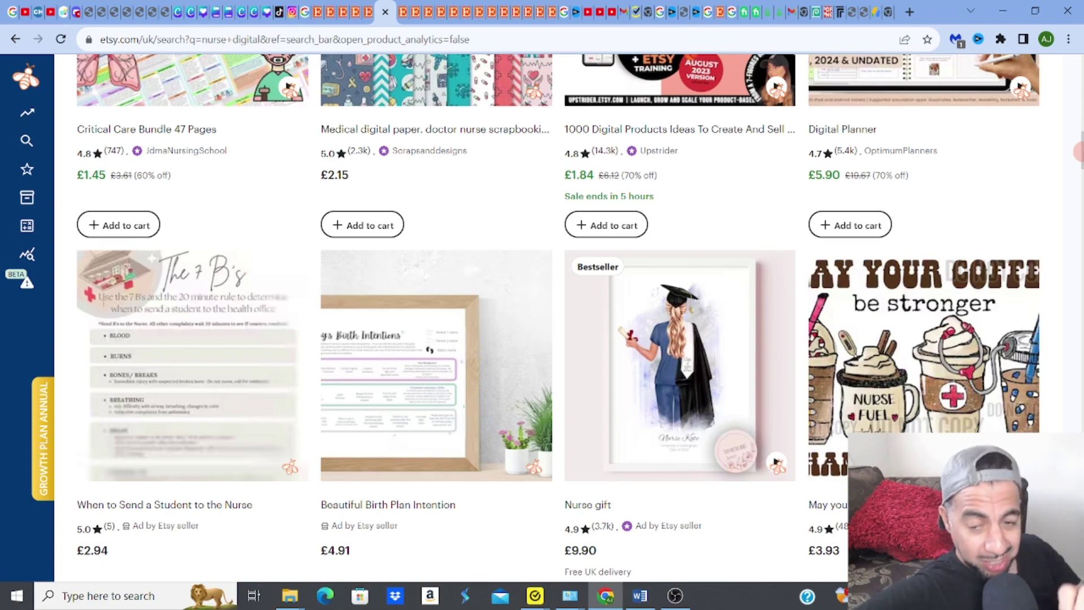
{"action": "scroll", "coordinate": [558, 318], "scroll_direction": "down", "scroll_amount": 4}
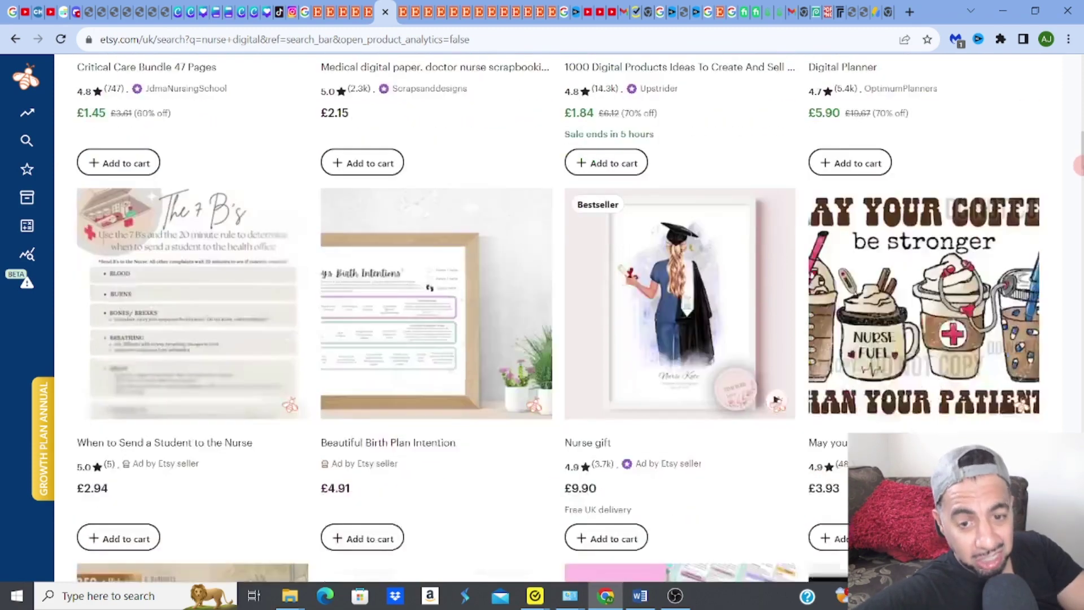
{"action": "scroll", "coordinate": [775, 244], "scroll_direction": "down", "scroll_amount": 5}
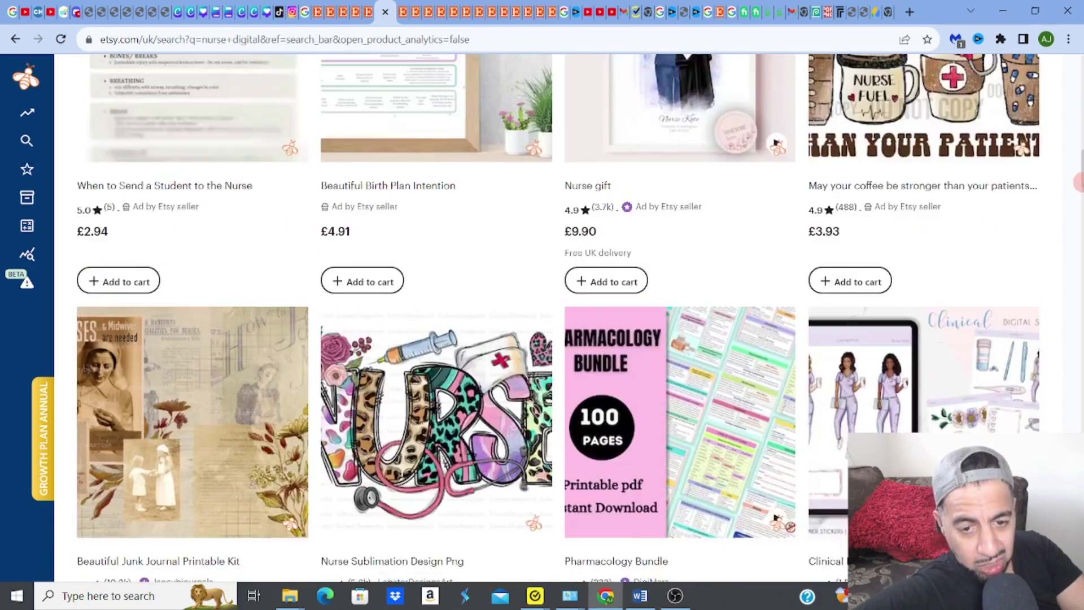
{"action": "scroll", "coordinate": [776, 371], "scroll_direction": "down", "scroll_amount": 6}
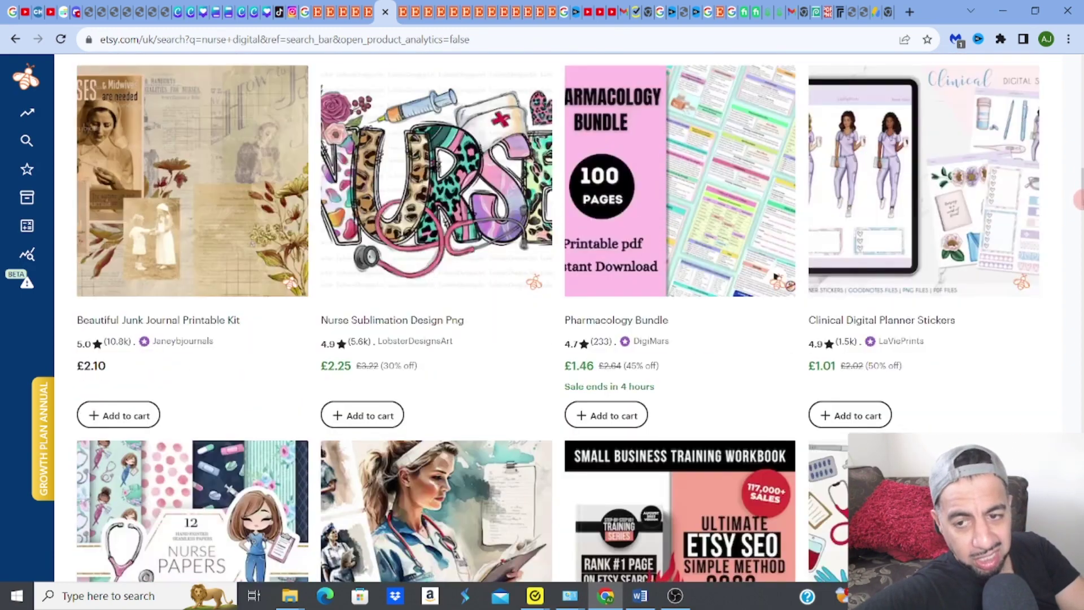
{"action": "scroll", "coordinate": [777, 372], "scroll_direction": "down", "scroll_amount": 4}
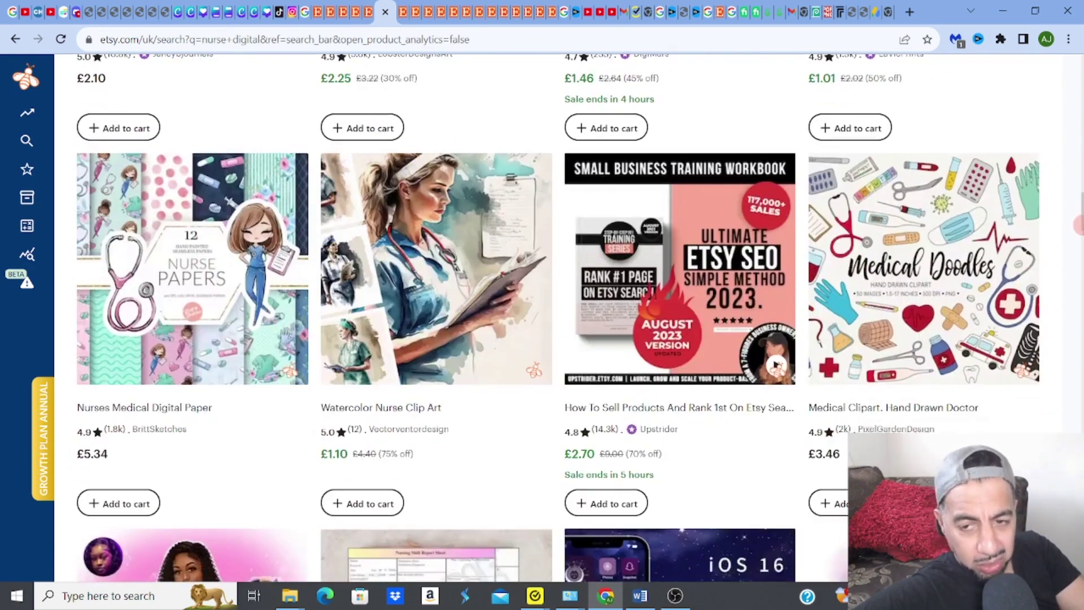
{"action": "scroll", "coordinate": [777, 372], "scroll_direction": "down", "scroll_amount": 1}
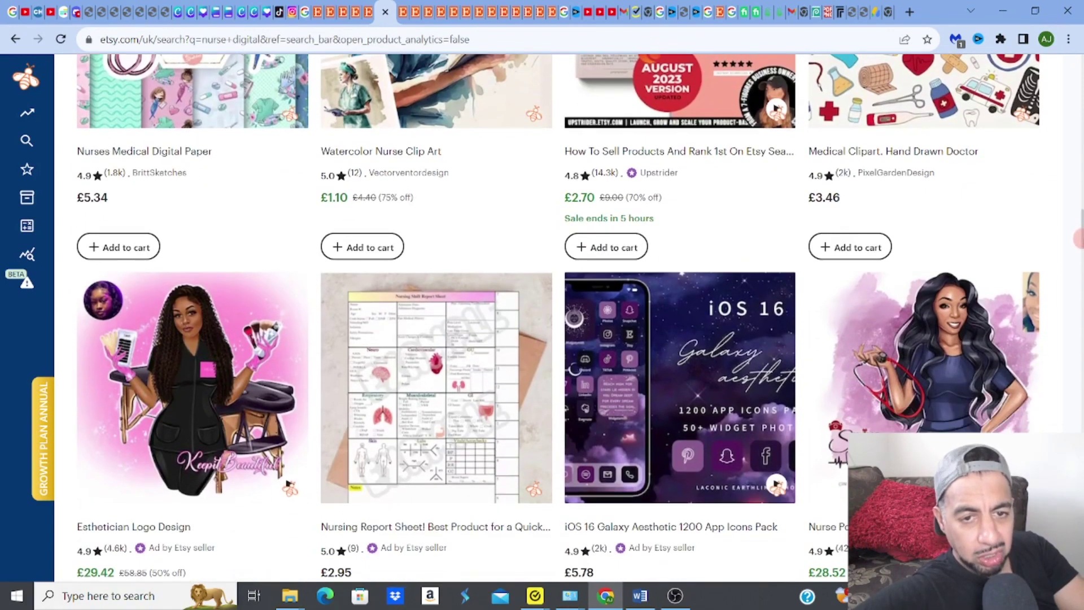
{"action": "scroll", "coordinate": [290, 486], "scroll_direction": "up", "scroll_amount": 4}
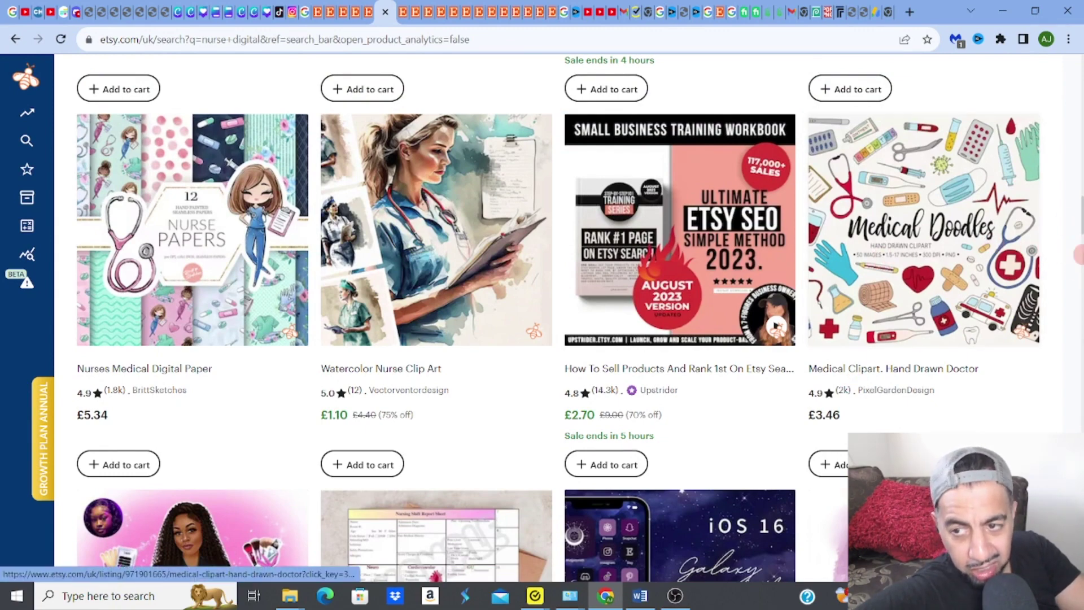
{"action": "left_click_drag", "start_coordinate": [1079, 220], "coordinate": [1079, 328]}
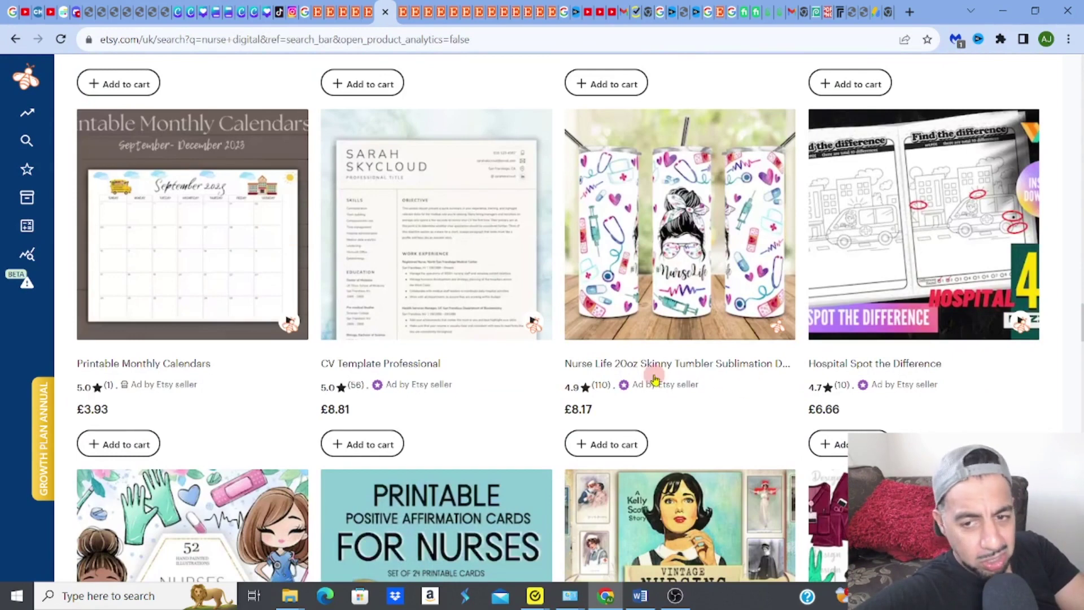
{"action": "left_click", "coordinate": [701, 435]}
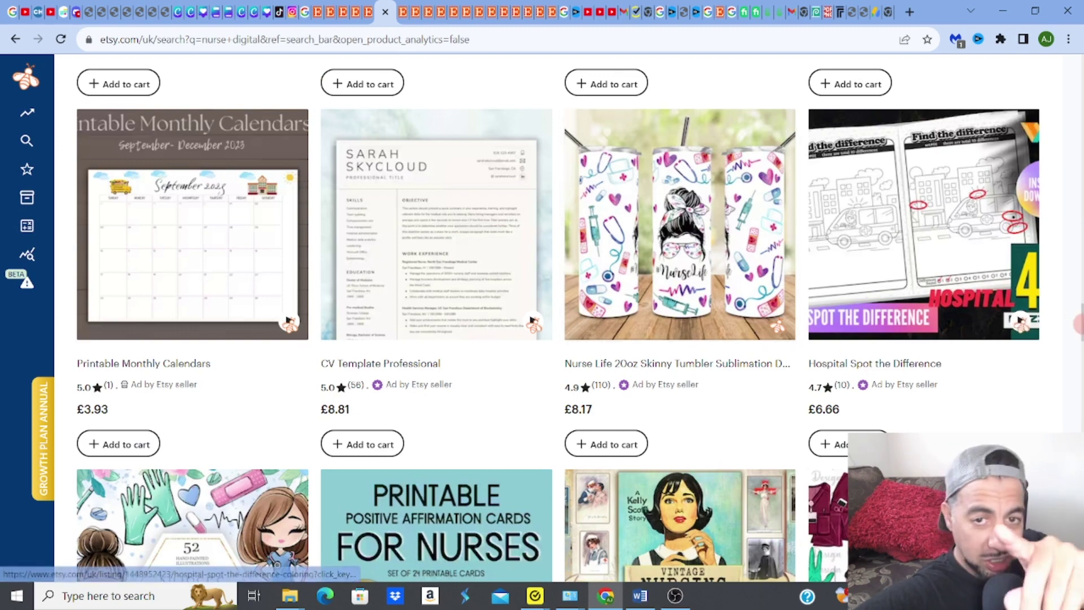
{"action": "left_click", "coordinate": [1078, 322]}
{"action": "left_click_drag", "start_coordinate": [1078, 324], "coordinate": [1079, 276]}
Return to the Nurse SVG Bundle listing and view its numbered design sheets, file folder image and tank top mockup
{"action": "left_click", "coordinate": [401, 21]}
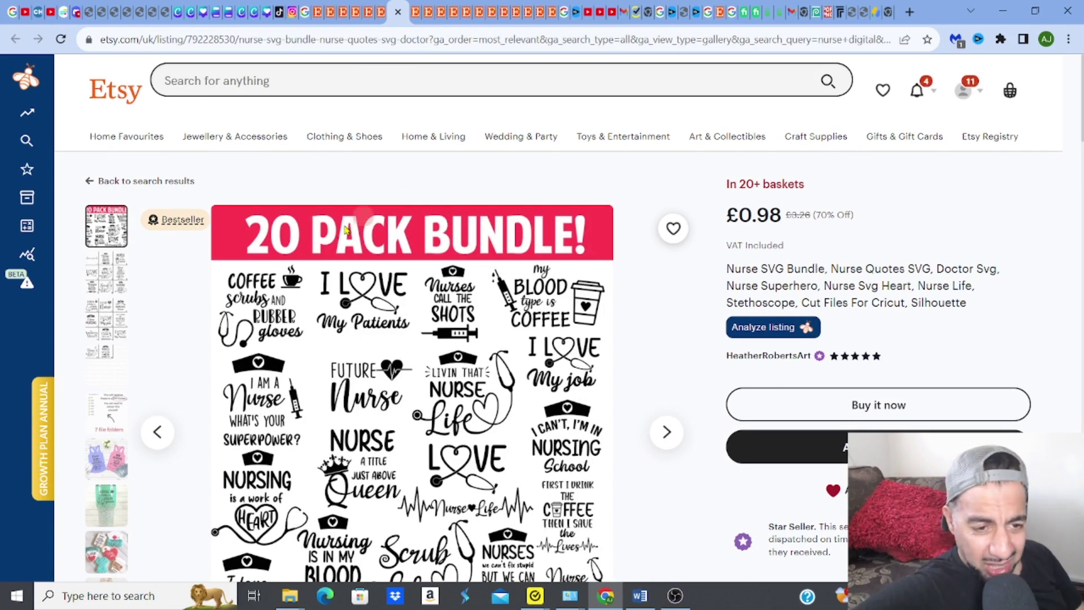
{"action": "left_click", "coordinate": [105, 287]}
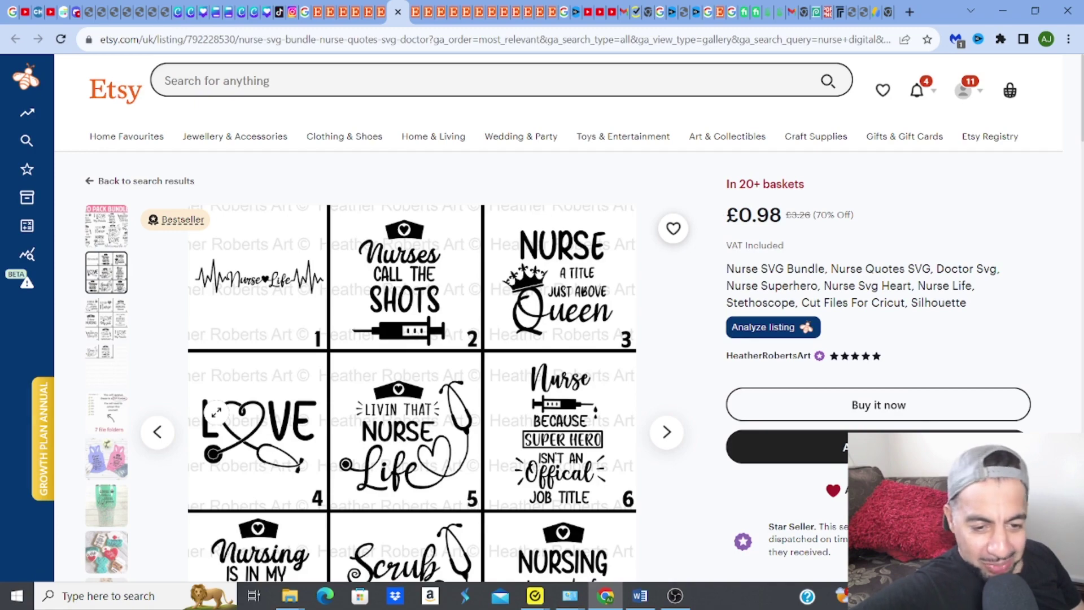
{"action": "left_click", "coordinate": [108, 321]}
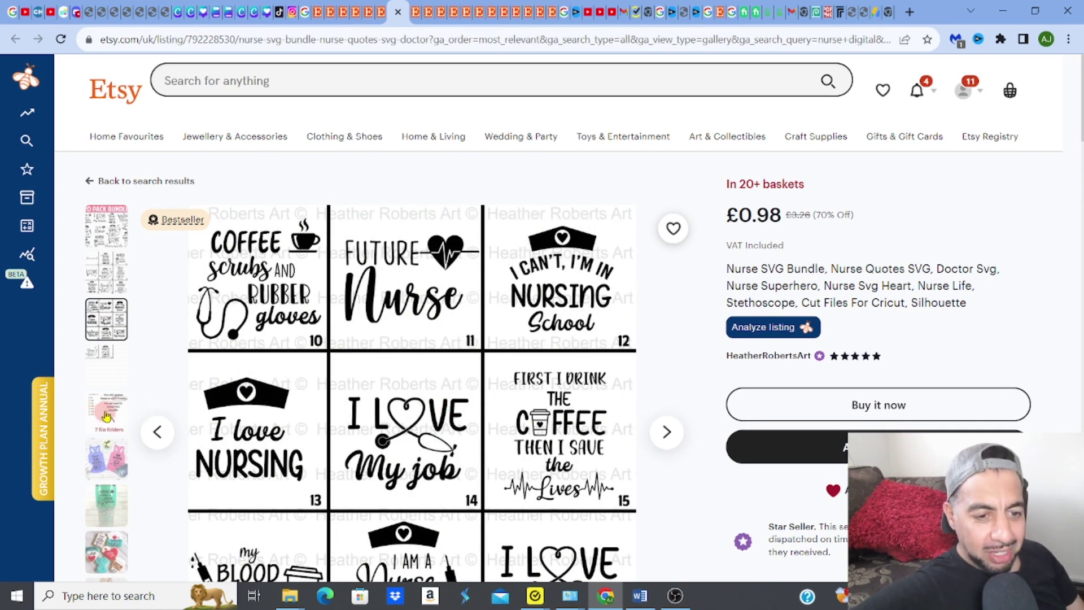
{"action": "left_click", "coordinate": [109, 415]}
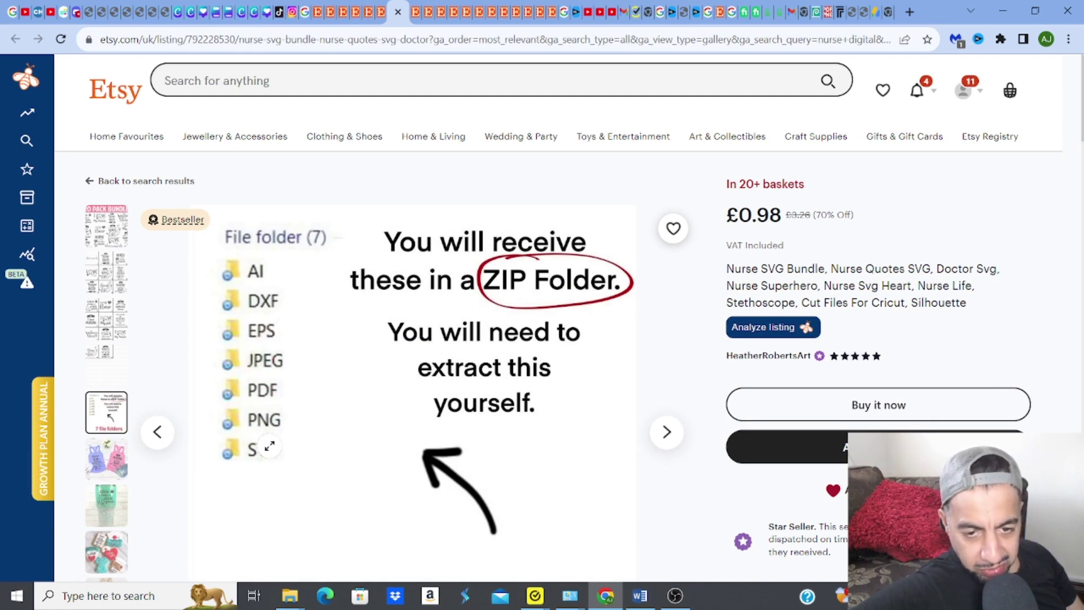
{"action": "left_click", "coordinate": [104, 460]}
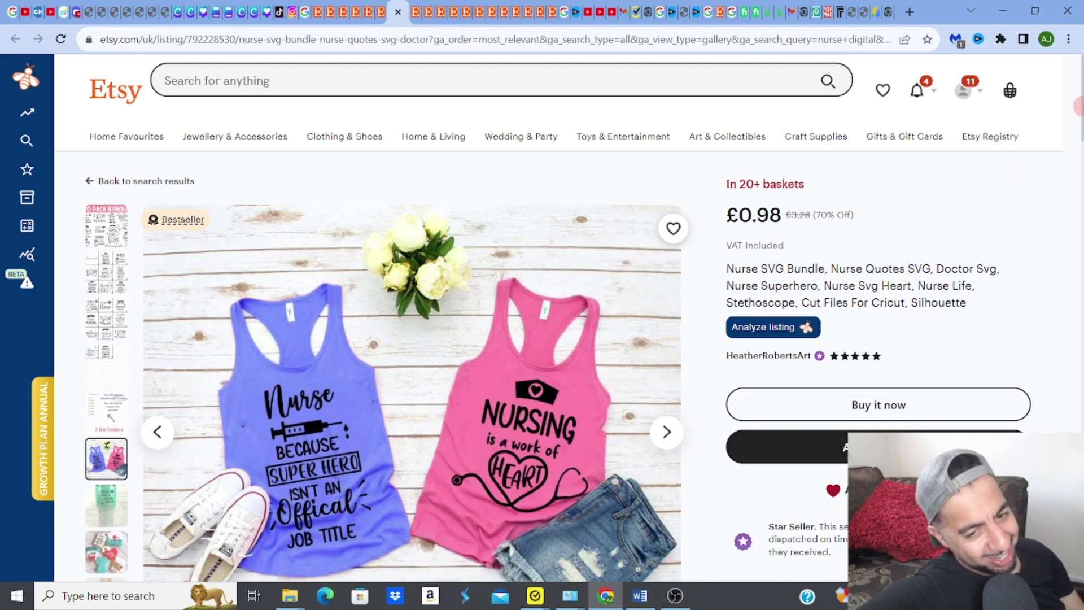
Look over the Nurse SVG Bundle listing page and view its tumbler and decorated cookie images
{"action": "left_click_drag", "start_coordinate": [1079, 105], "coordinate": [1080, 129]}
{"action": "scroll", "coordinate": [412, 283], "scroll_direction": "down", "scroll_amount": 1}
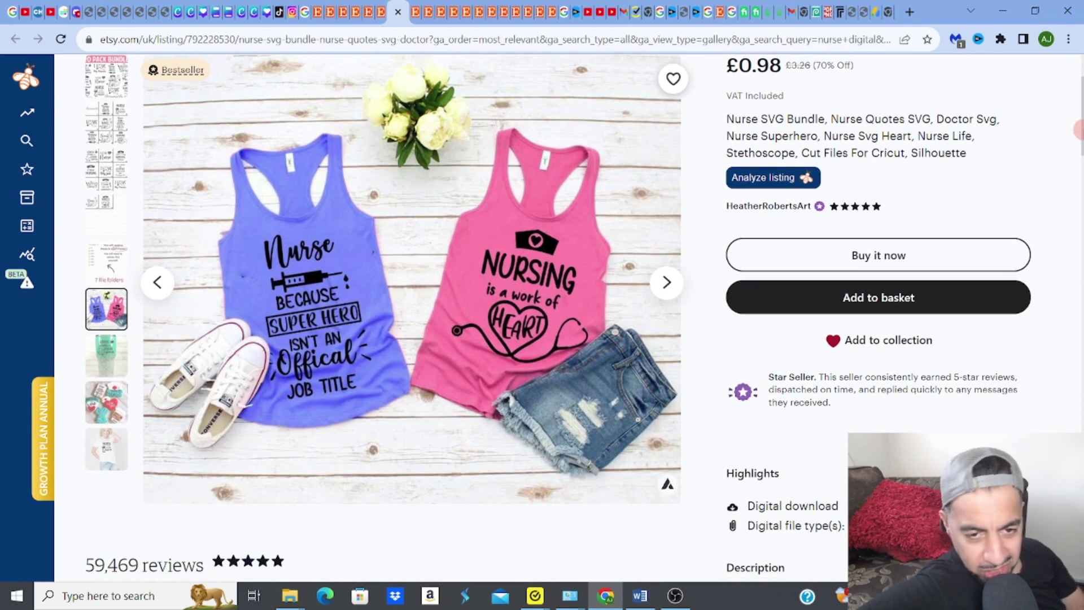
{"action": "scroll", "coordinate": [413, 282], "scroll_direction": "down", "scroll_amount": 1}
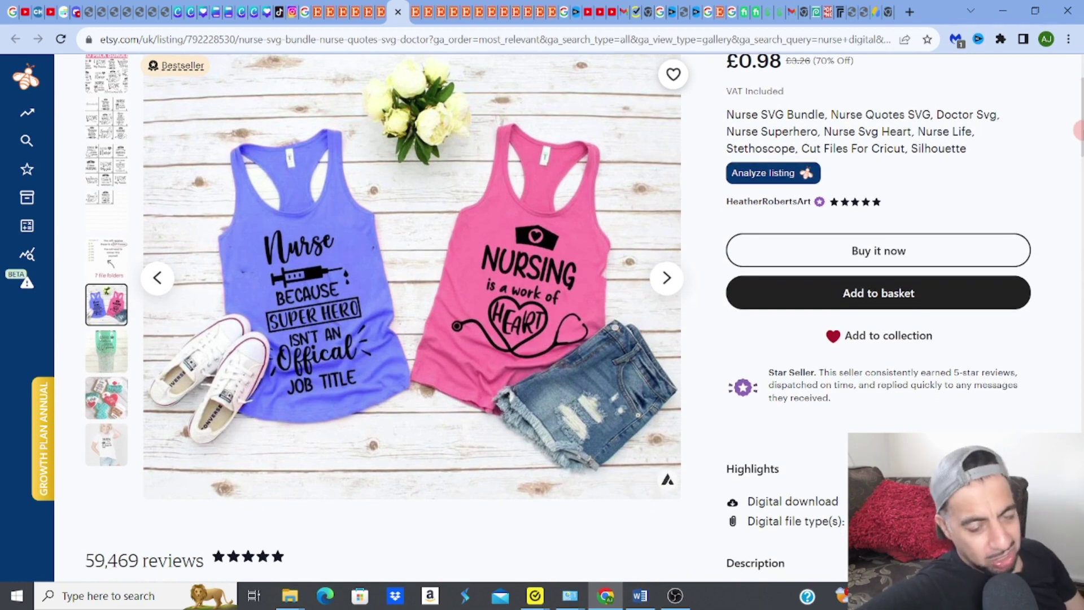
{"action": "scroll", "coordinate": [412, 282], "scroll_direction": "up", "scroll_amount": 1}
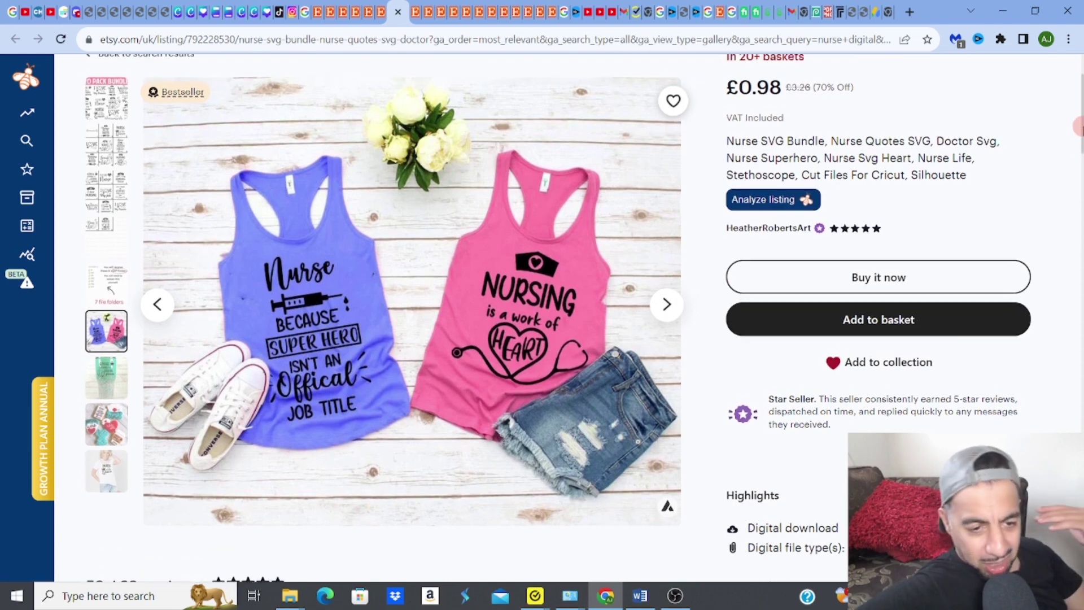
{"action": "scroll", "coordinate": [412, 283], "scroll_direction": "down", "scroll_amount": 1}
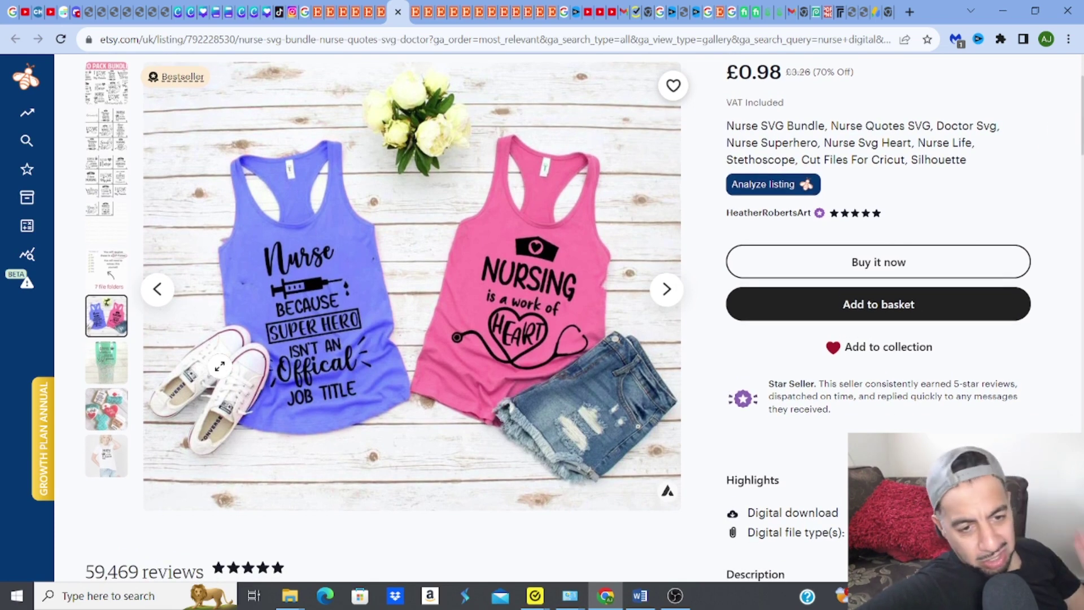
{"action": "left_click", "coordinate": [112, 362]}
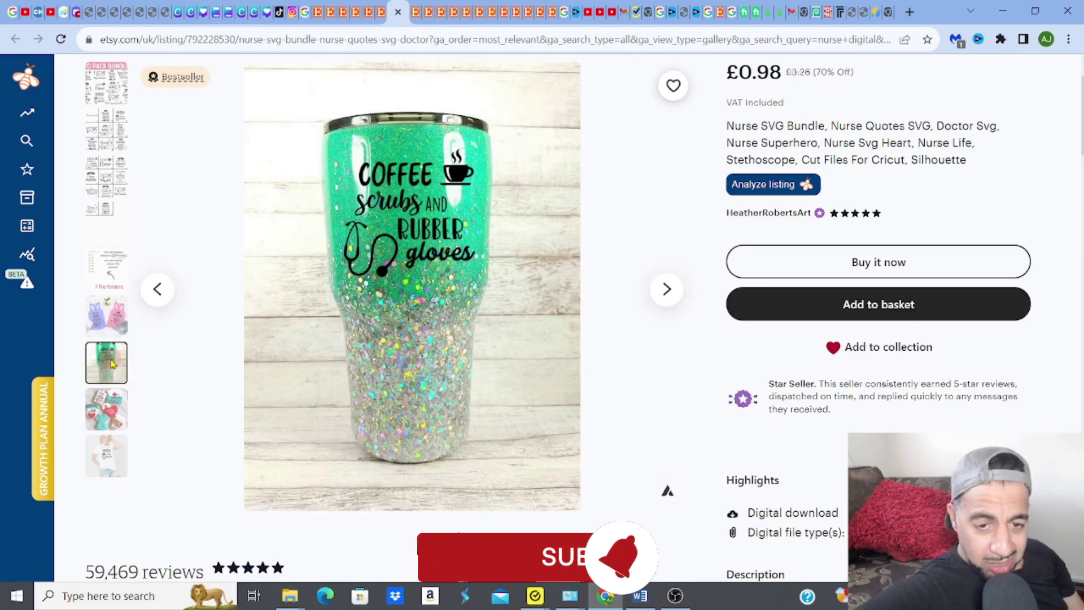
{"action": "left_click", "coordinate": [103, 426]}
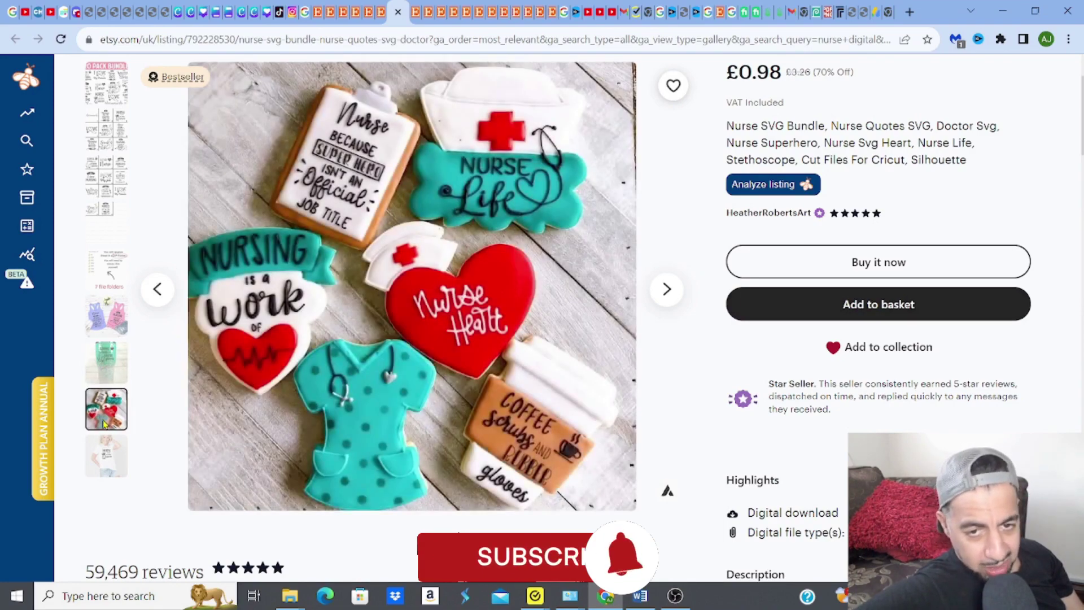
View the Nurse SVG Bundle's T-shirt mockup and 20-pack cover image, and examine the listing's sales analytics
{"action": "left_click", "coordinate": [105, 469]}
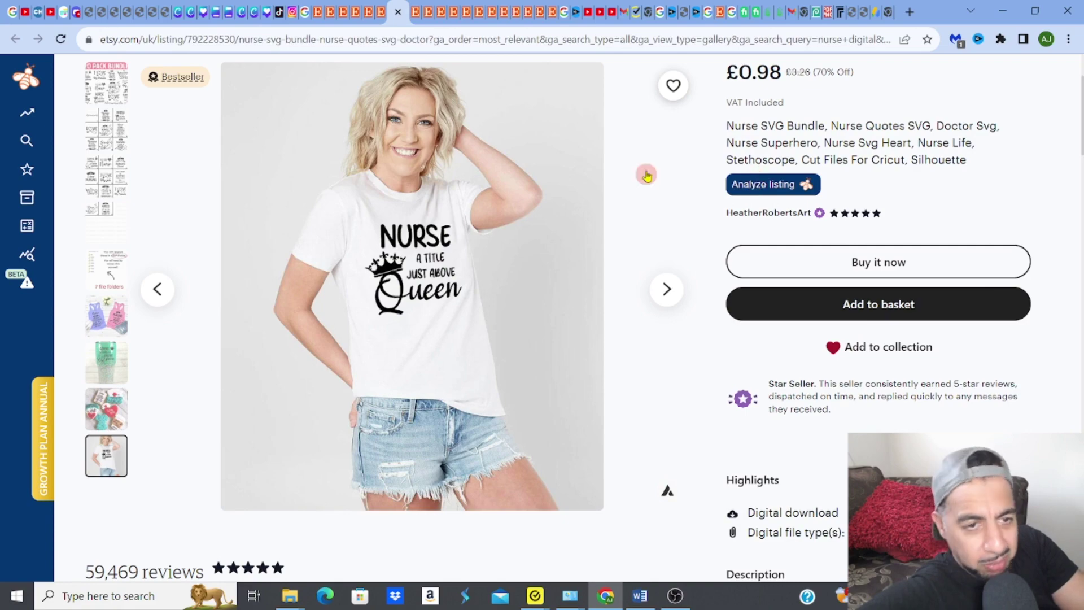
{"action": "left_click", "coordinate": [104, 87]}
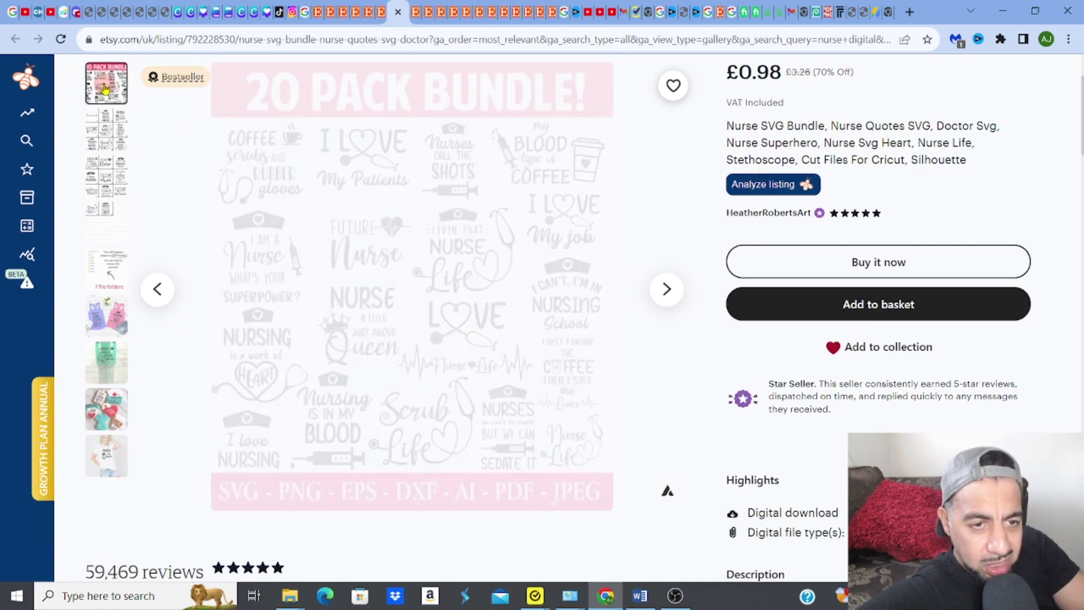
{"action": "left_click", "coordinate": [764, 195]}
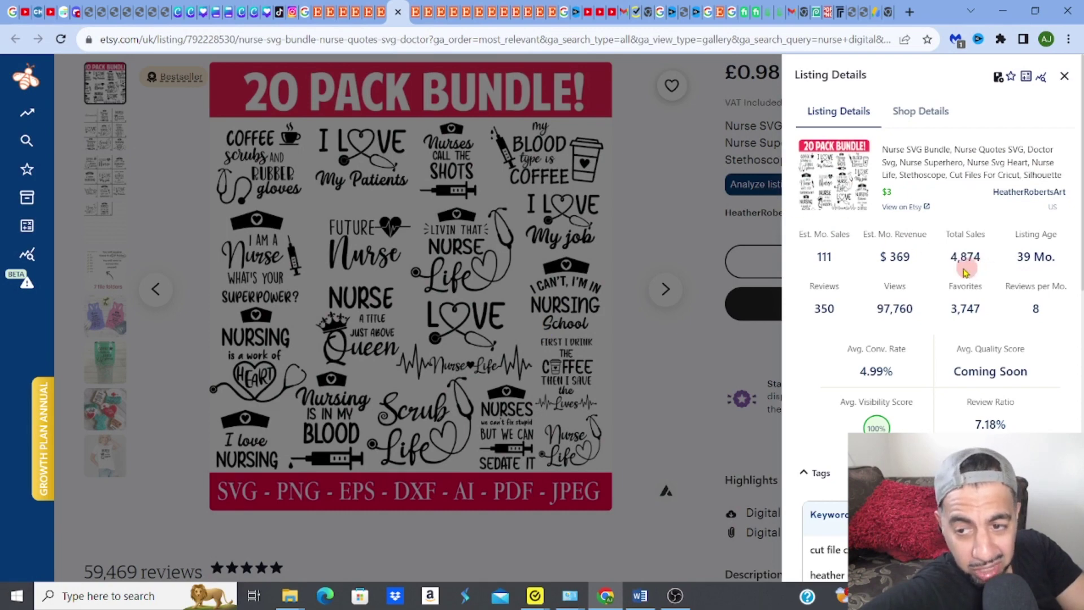
{"action": "left_click", "coordinate": [691, 165]}
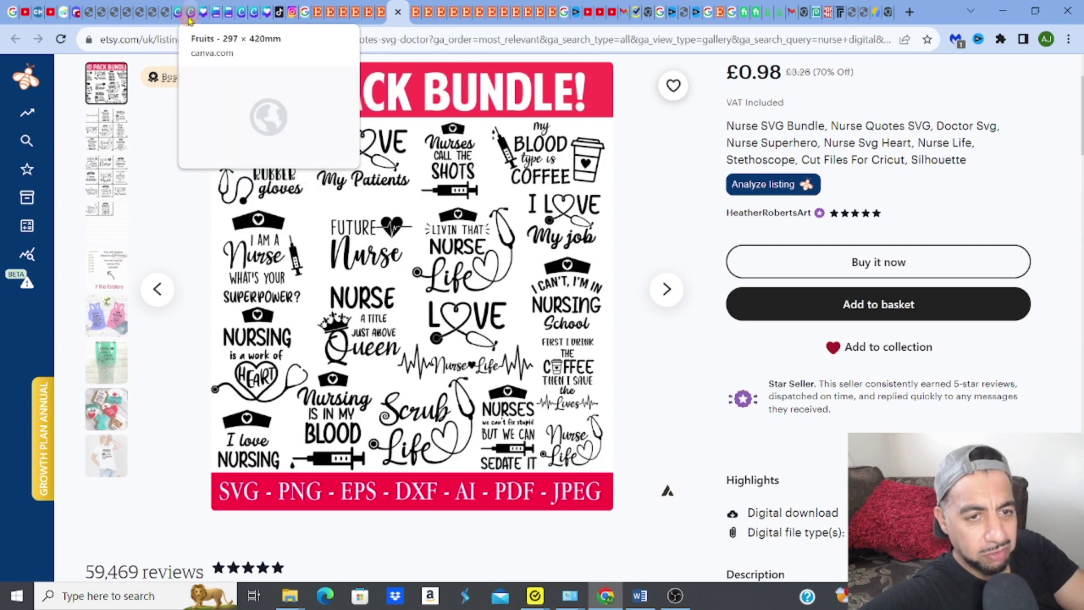
Switch to the Fruits design in Canva, add the "Happy BIRTHDAY" text combination to page 3 and change its script line to "Nurses"
{"action": "left_click", "coordinate": [190, 19]}
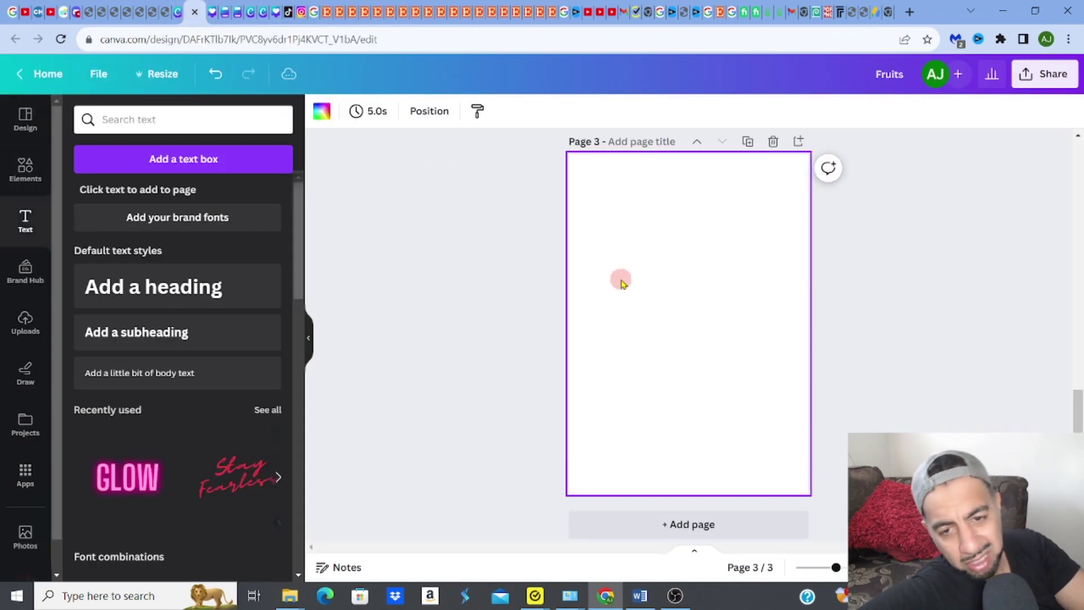
{"action": "left_click_drag", "start_coordinate": [297, 267], "coordinate": [298, 473]}
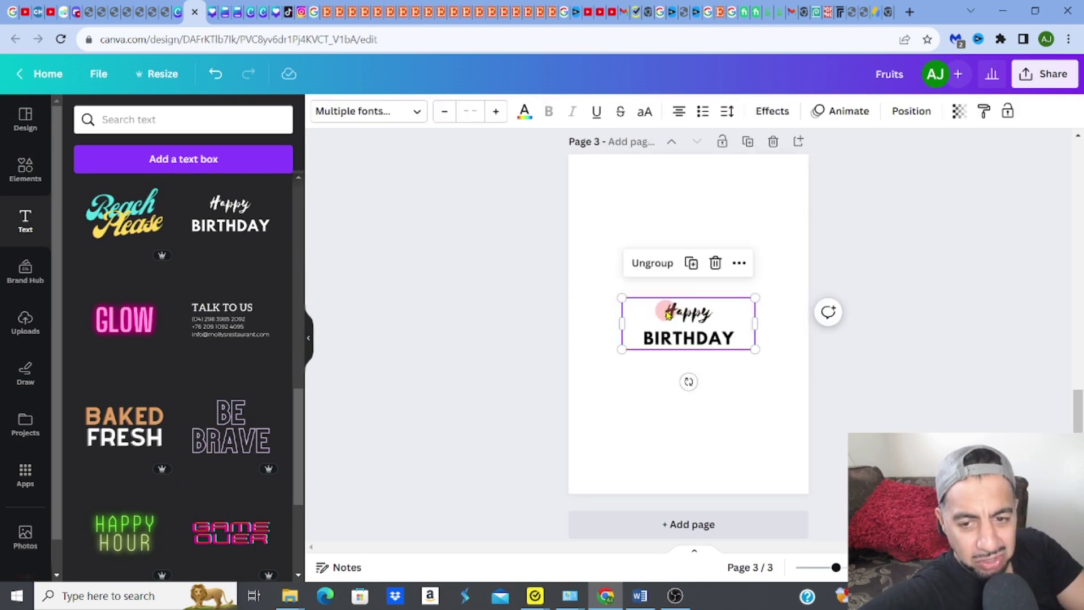
{"action": "left_click", "coordinate": [668, 313]}
{"action": "double_click", "coordinate": [667, 314]}
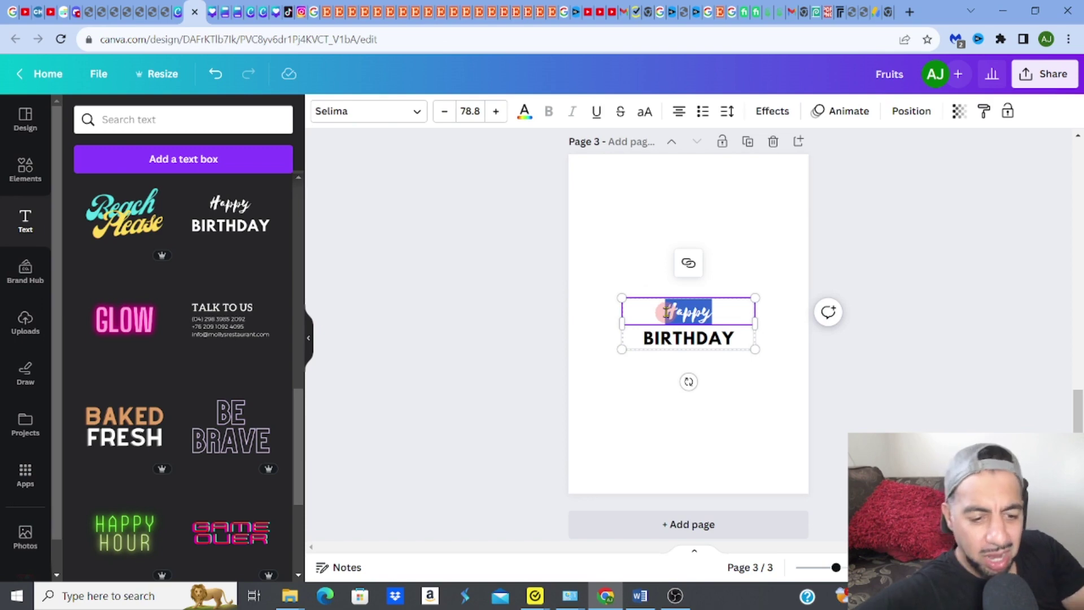
{"action": "type", "text": "n"}
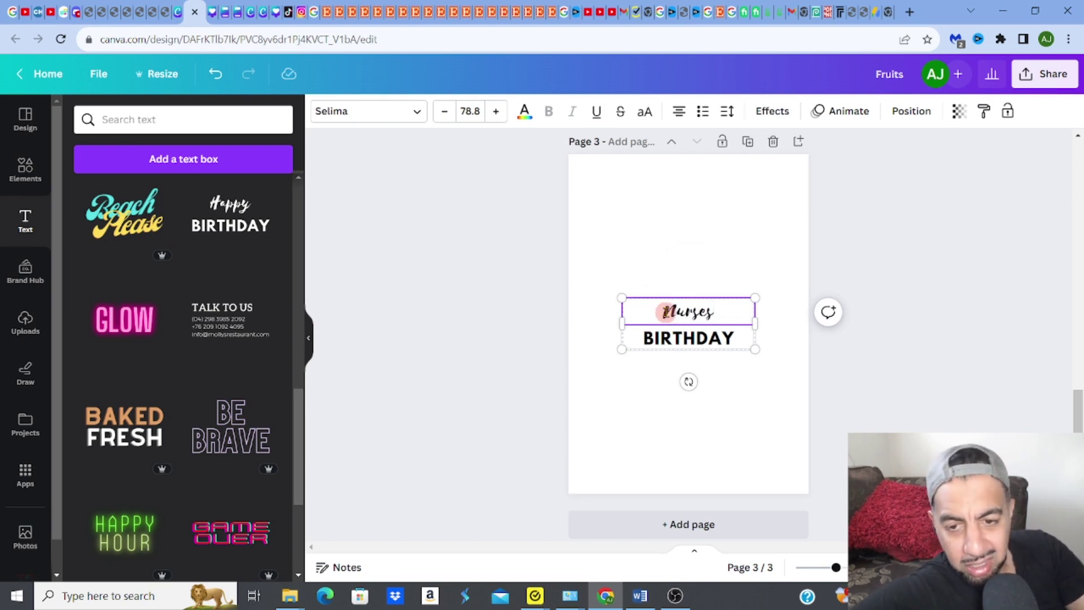
Replace "BIRTHDAY" with "SAVE LIVES" and move the text group to the upper left of the page
{"action": "left_click", "coordinate": [647, 338]}
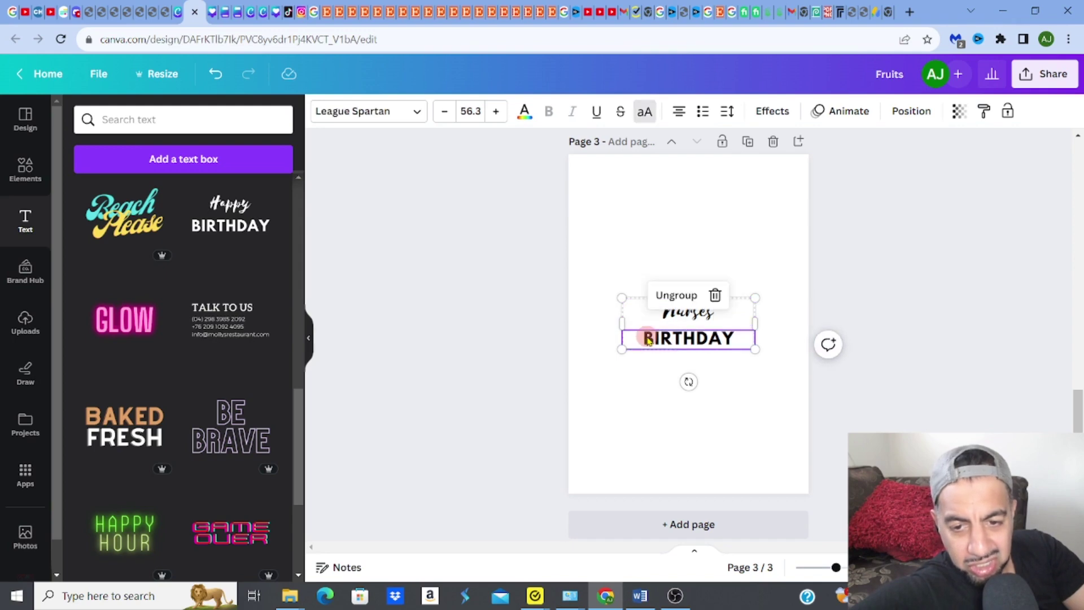
{"action": "double_click", "coordinate": [648, 338]}
{"action": "type", "text": "SA"}
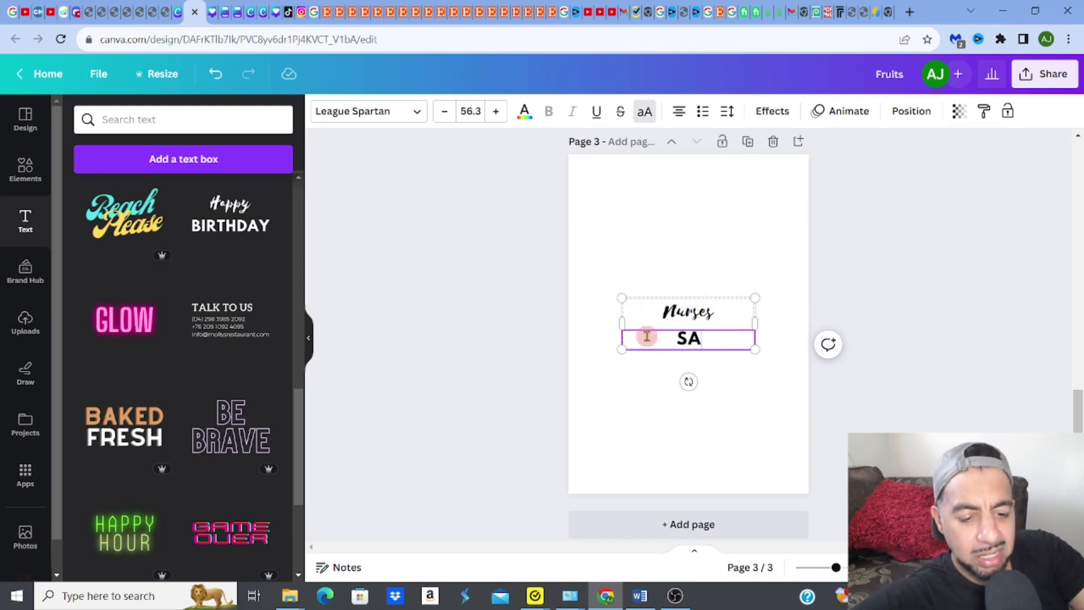
{"action": "type", "text": "VE LIVES"}
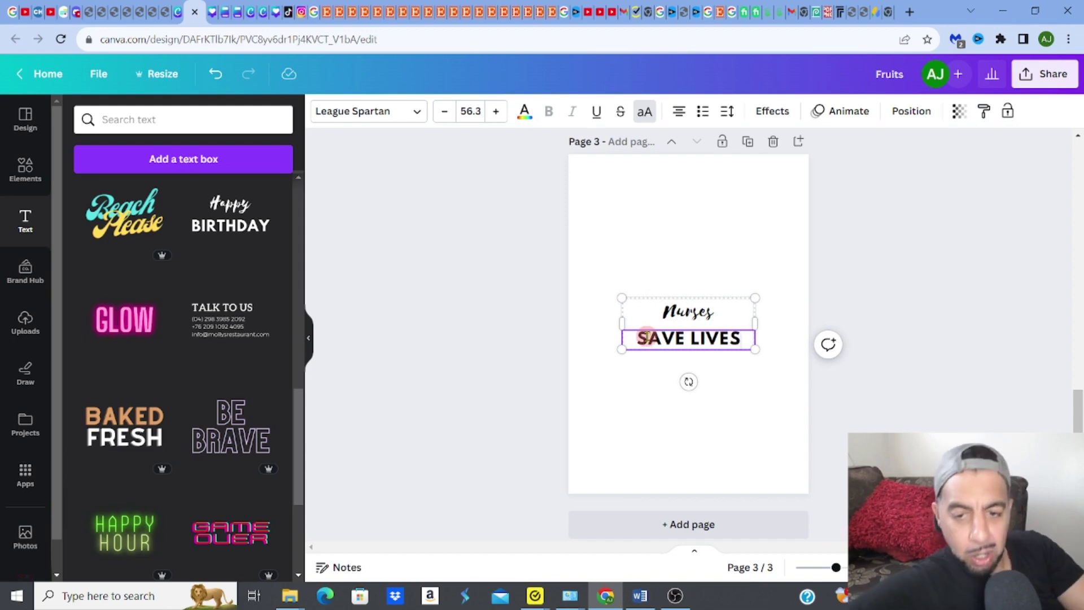
{"action": "left_click", "coordinate": [649, 371]}
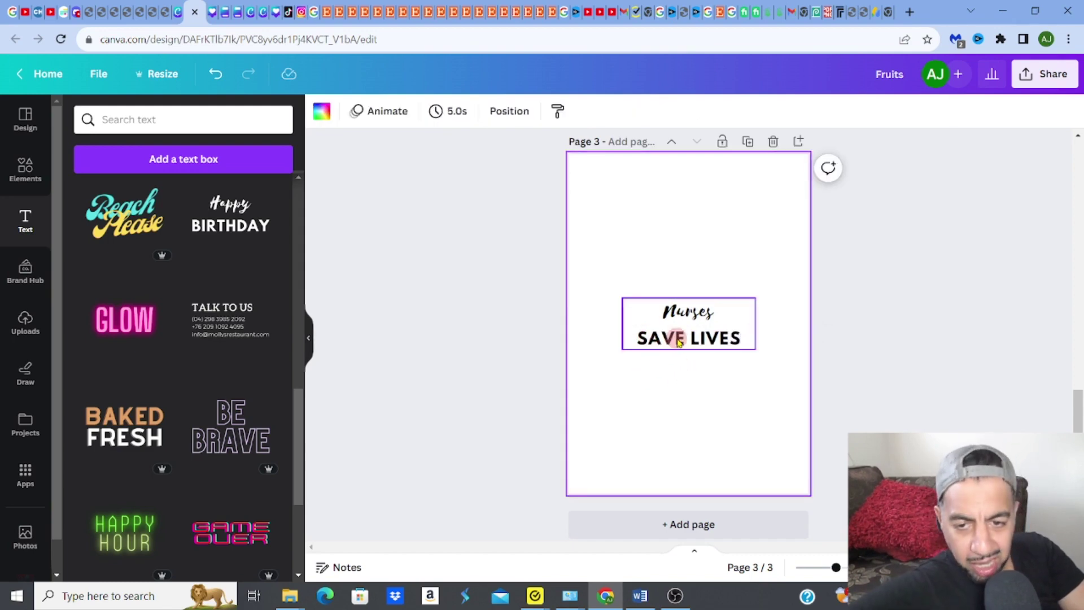
{"action": "left_click_drag", "start_coordinate": [676, 337], "coordinate": [625, 243]}
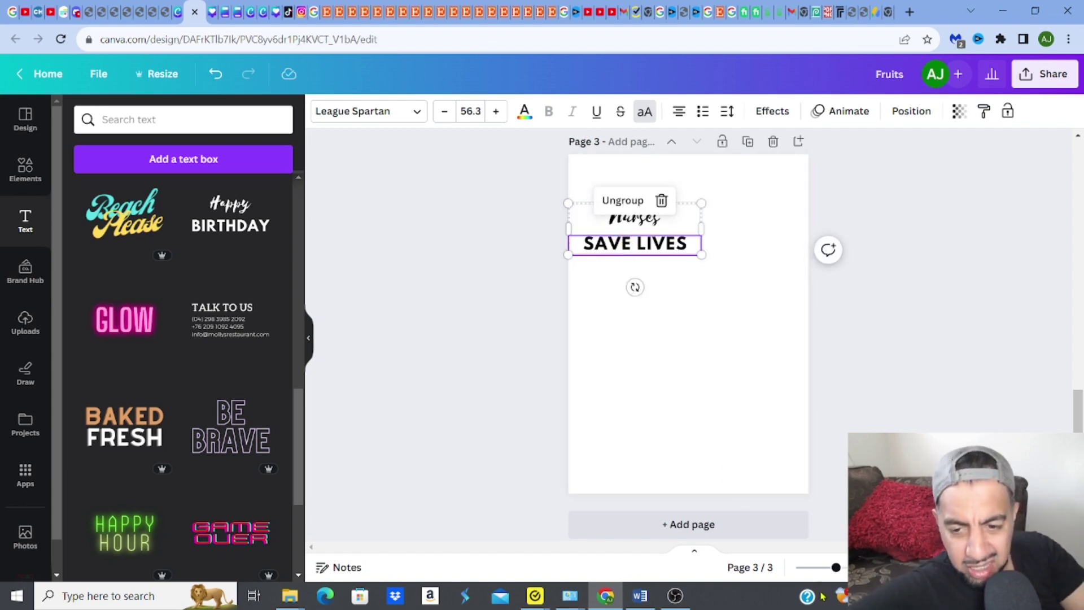
{"action": "left_click", "coordinate": [843, 571]}
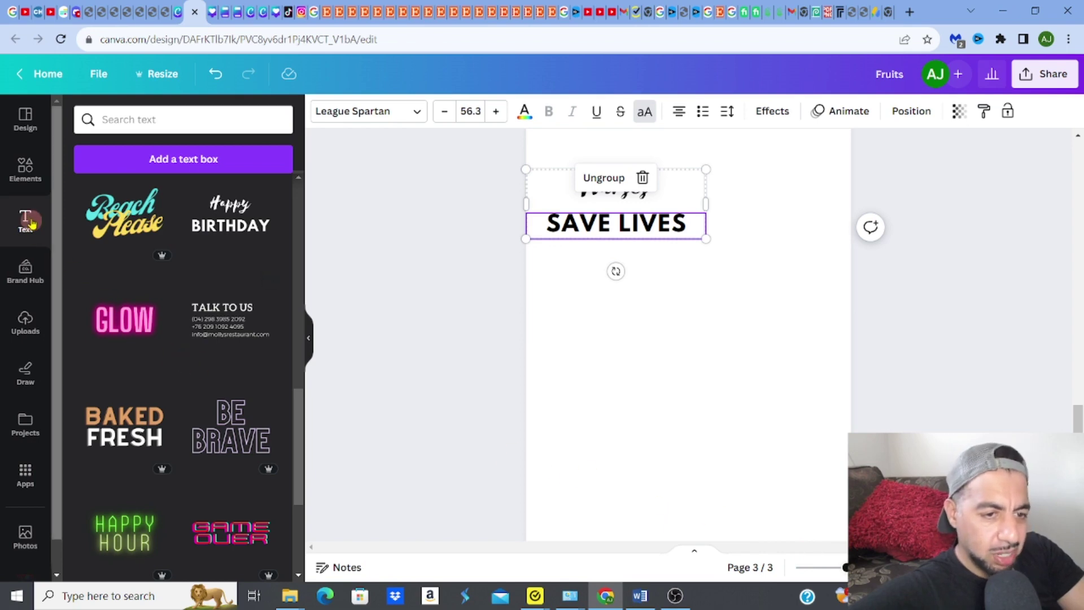
Search the elements library for "nurse" and limit the results to graphics
{"action": "left_click", "coordinate": [27, 187]}
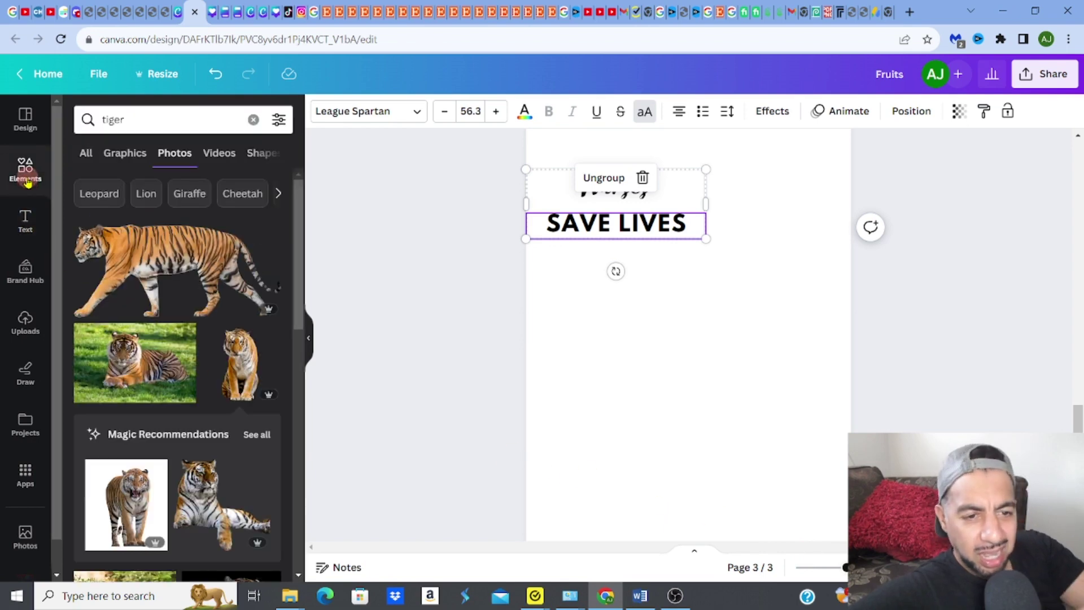
{"action": "left_click", "coordinate": [136, 118]}
{"action": "double_click", "coordinate": [101, 120]}
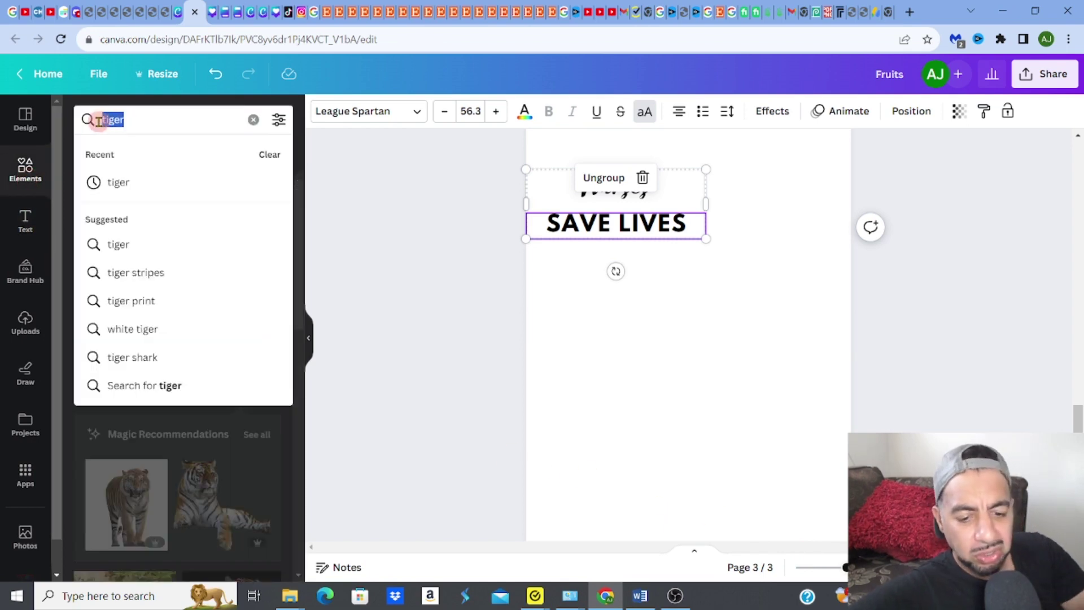
{"action": "type", "text": "nurse"}
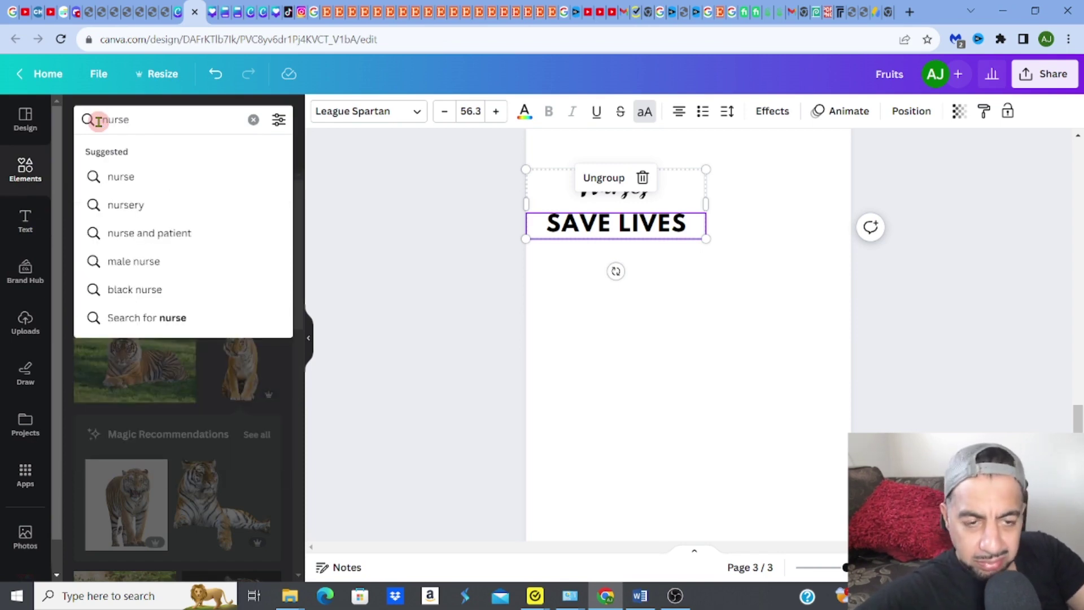
{"action": "key", "text": "Return"}
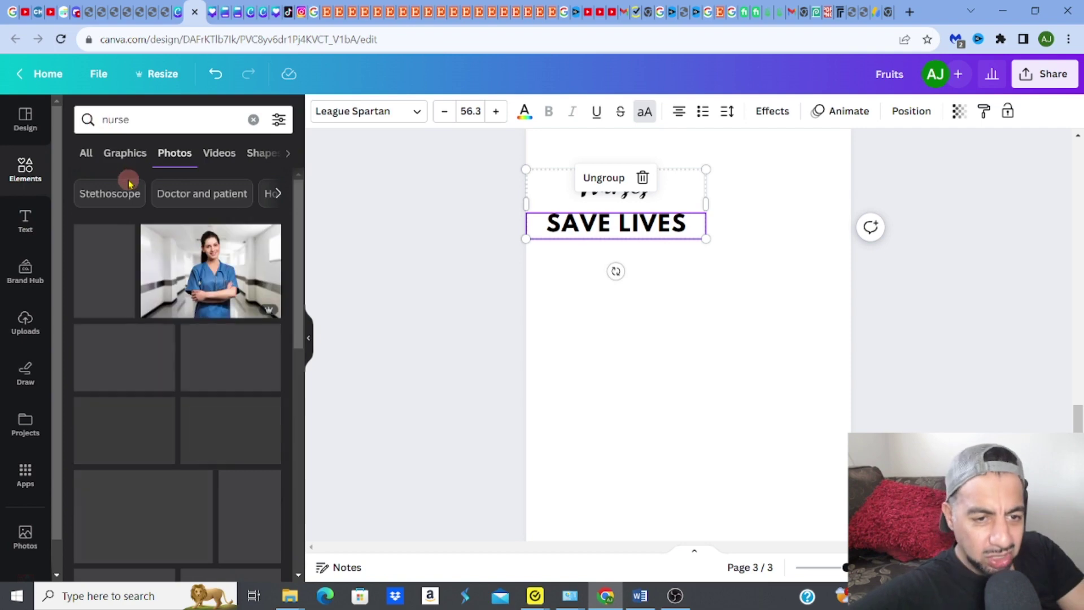
{"action": "left_click", "coordinate": [125, 163]}
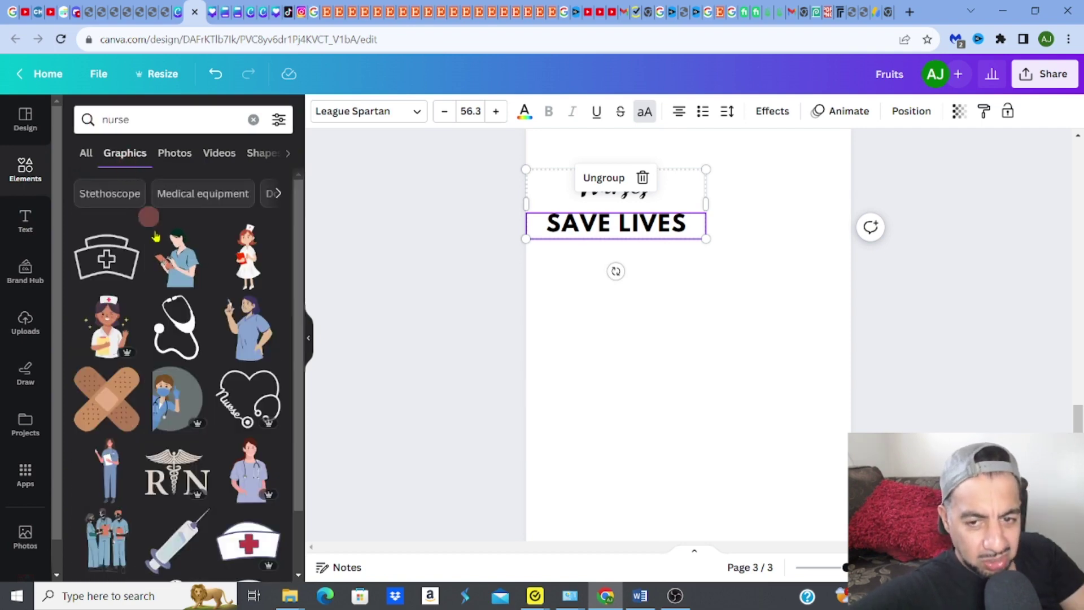
Add the stethoscope graphic, shrink it and place it beside the word "Nurses"
{"action": "left_click", "coordinate": [190, 328]}
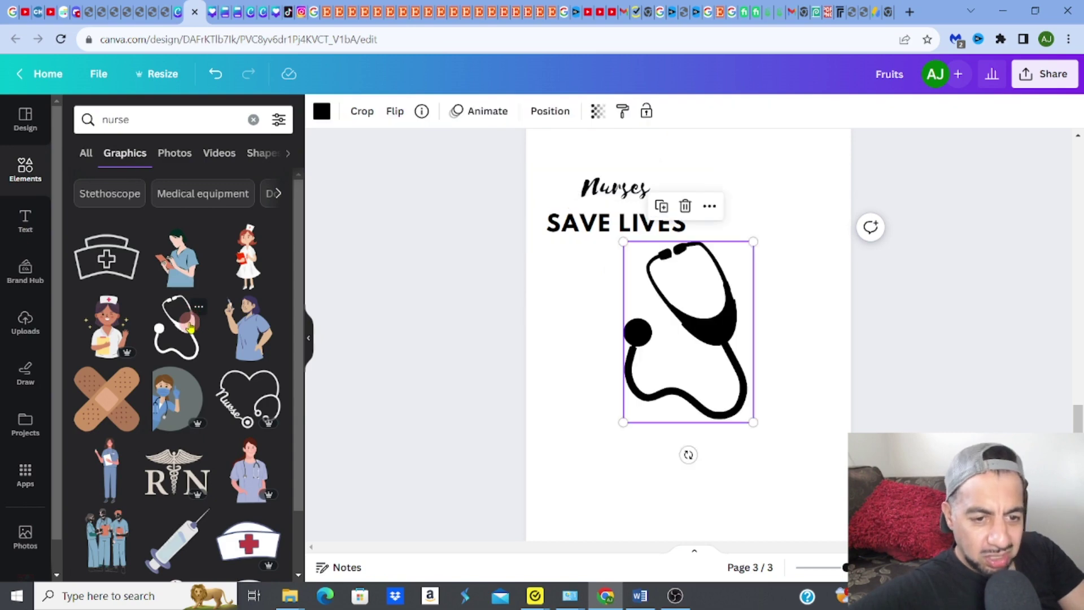
{"action": "left_click_drag", "start_coordinate": [704, 329], "coordinate": [710, 231]}
{"action": "left_click_drag", "start_coordinate": [631, 145], "coordinate": [689, 219]}
{"action": "left_click_drag", "start_coordinate": [713, 255], "coordinate": [677, 190]}
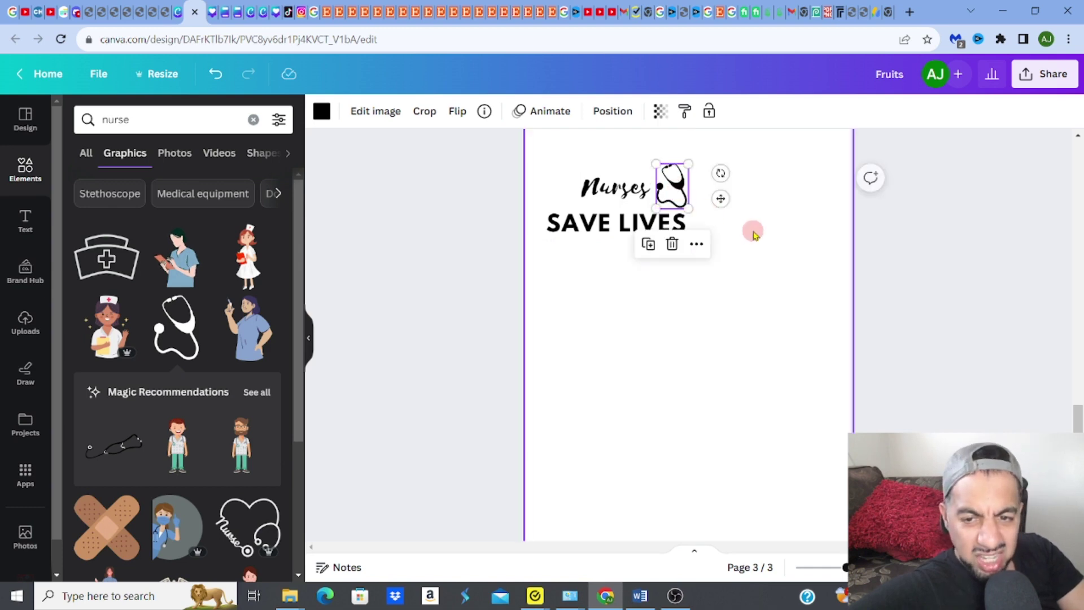
{"action": "left_click", "coordinate": [754, 232]}
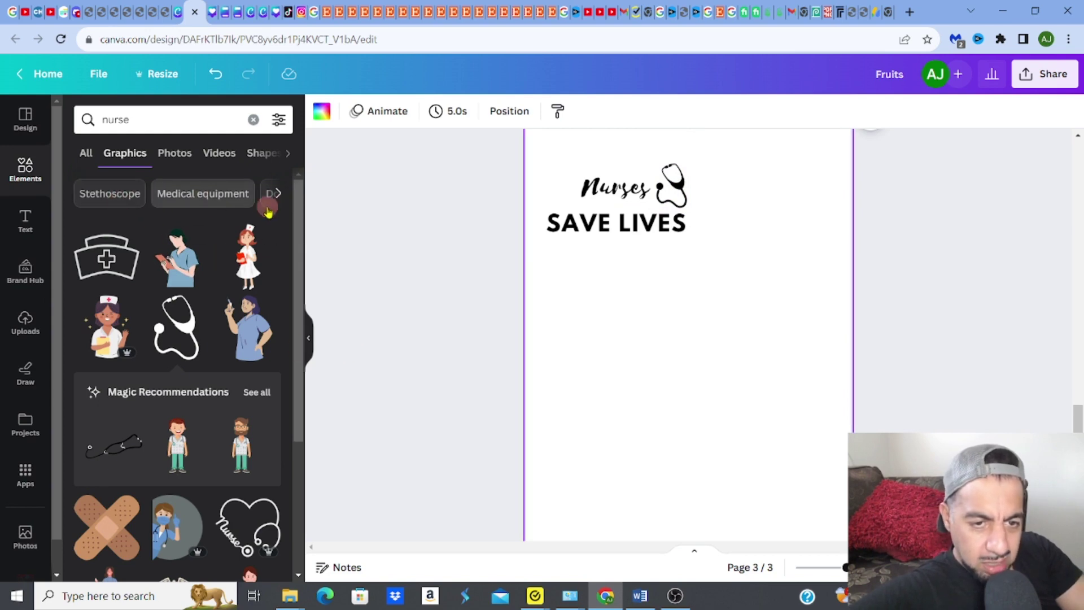
Browse the suggested medical equipment graphics and try adding a smaller syringe with a droplet to the page
{"action": "left_click", "coordinate": [221, 197]}
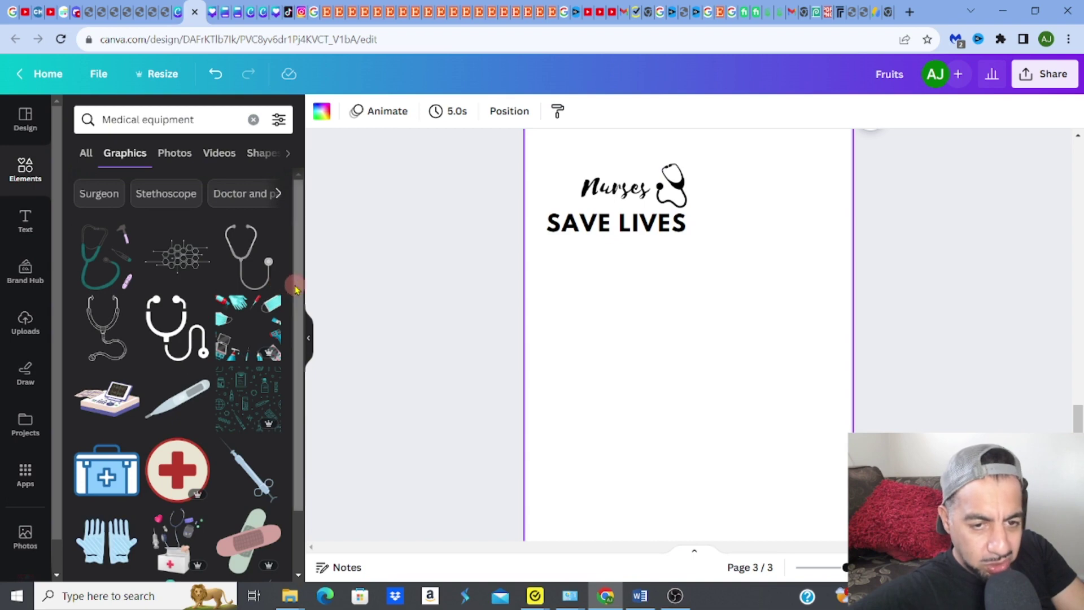
{"action": "scroll", "coordinate": [300, 331], "scroll_direction": "down", "scroll_amount": 1}
{"action": "scroll", "coordinate": [299, 347], "scroll_direction": "down", "scroll_amount": 4}
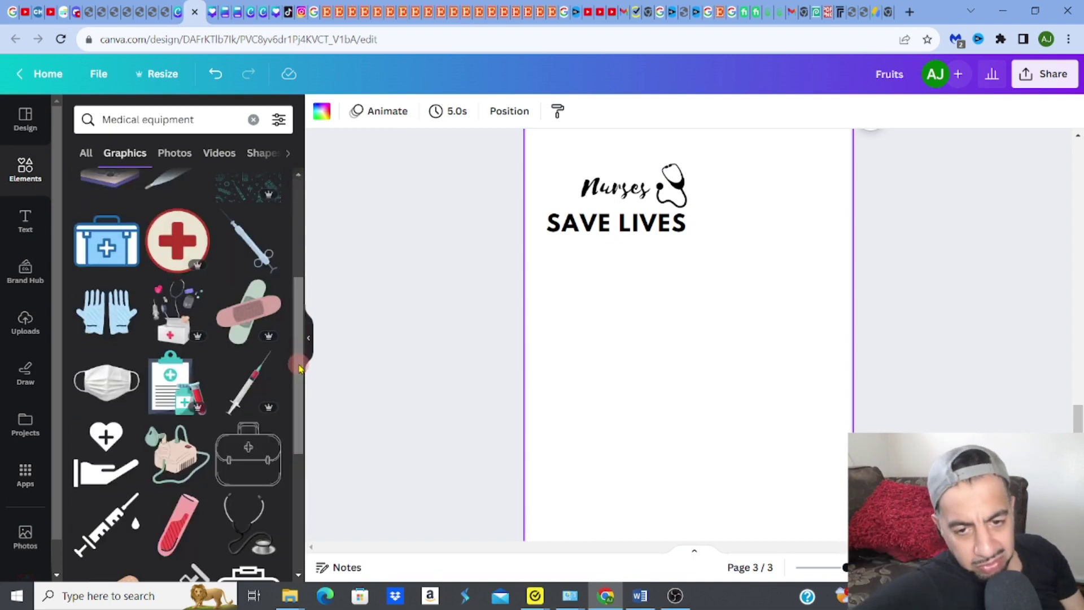
{"action": "left_click", "coordinate": [105, 535]}
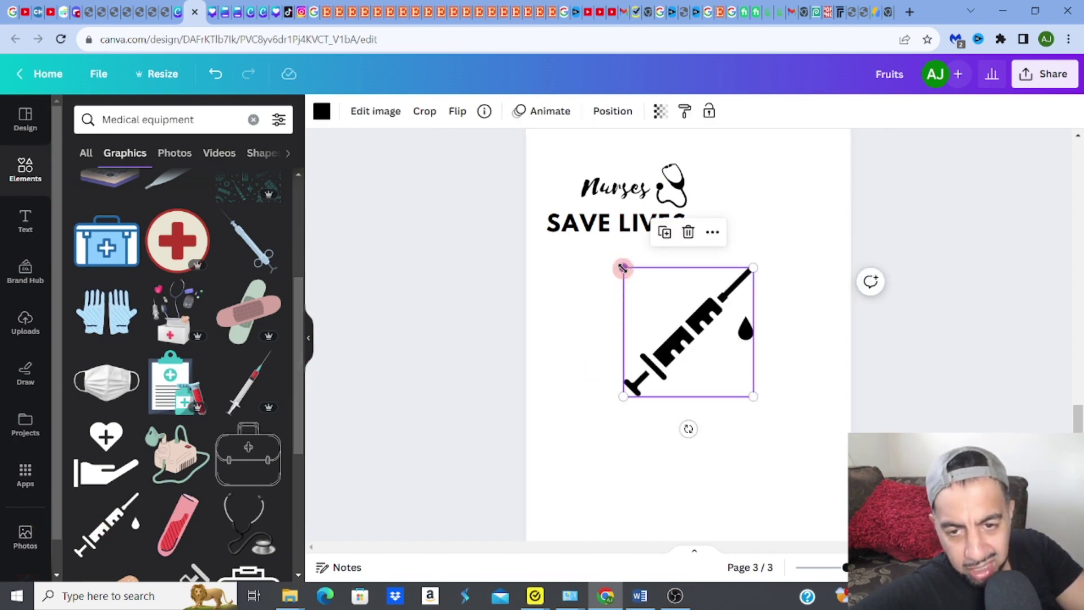
{"action": "left_click_drag", "start_coordinate": [623, 268], "coordinate": [667, 323]}
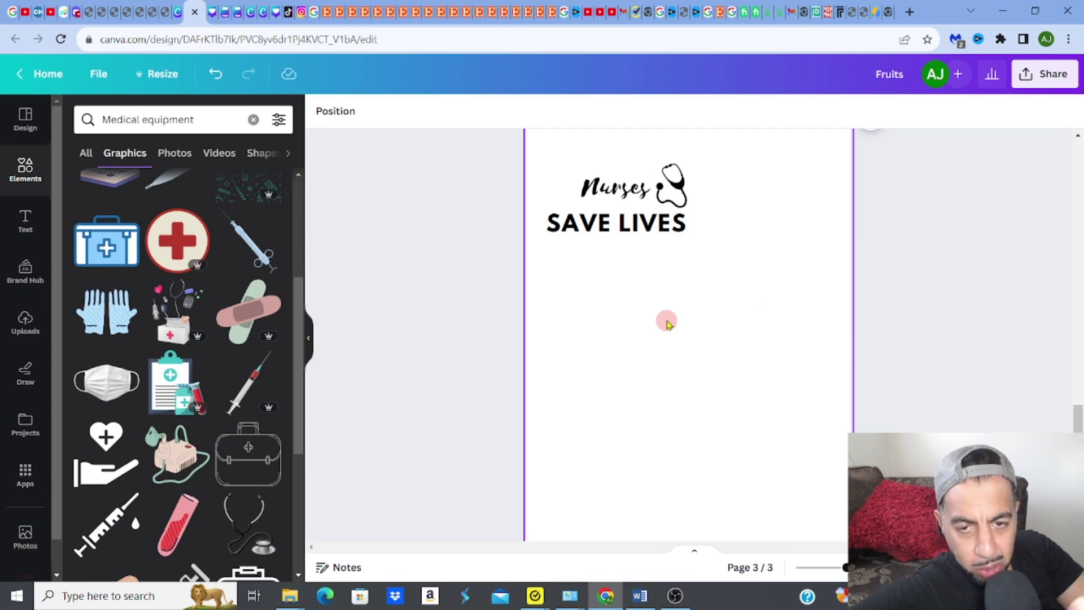
Switch back to Etsy, go to the Nurse Sublimation Design PNG listing and view its artwork and T-shirt mockup
{"action": "left_click", "coordinate": [405, 23]}
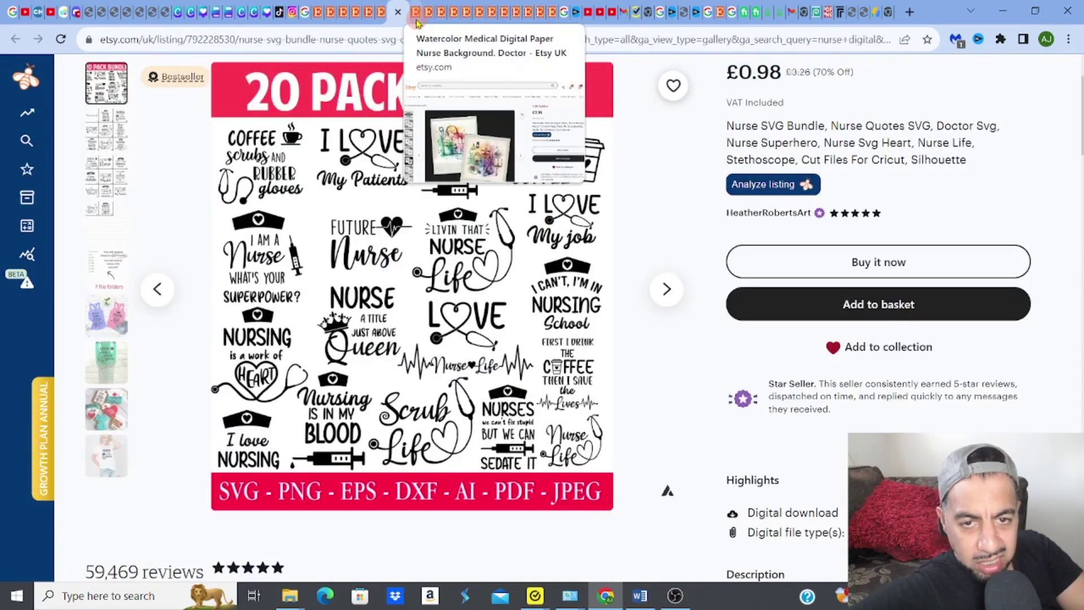
{"action": "left_click", "coordinate": [428, 26]}
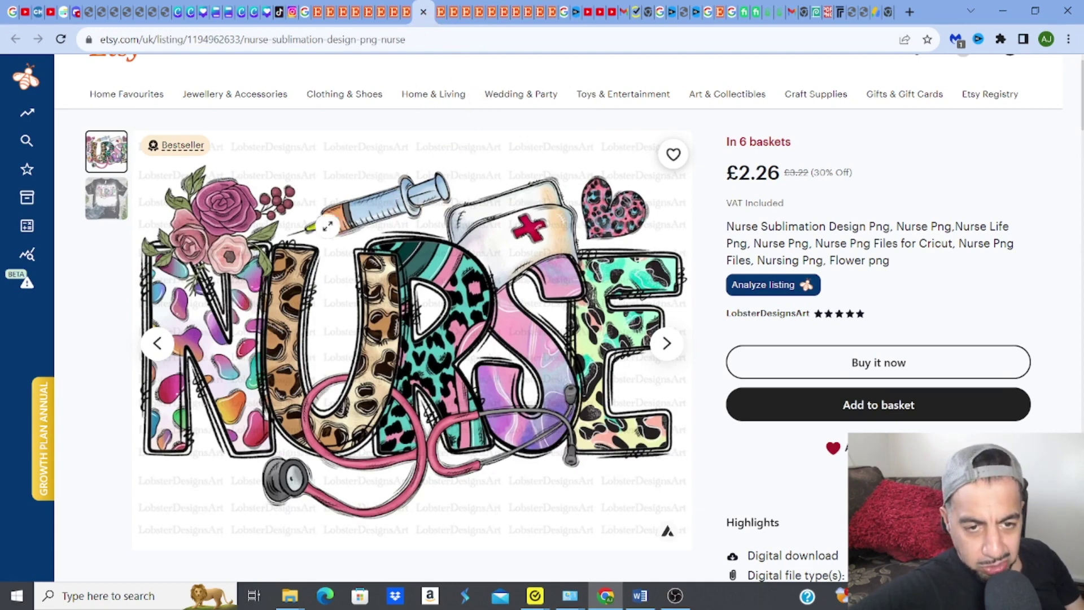
{"action": "left_click", "coordinate": [116, 205]}
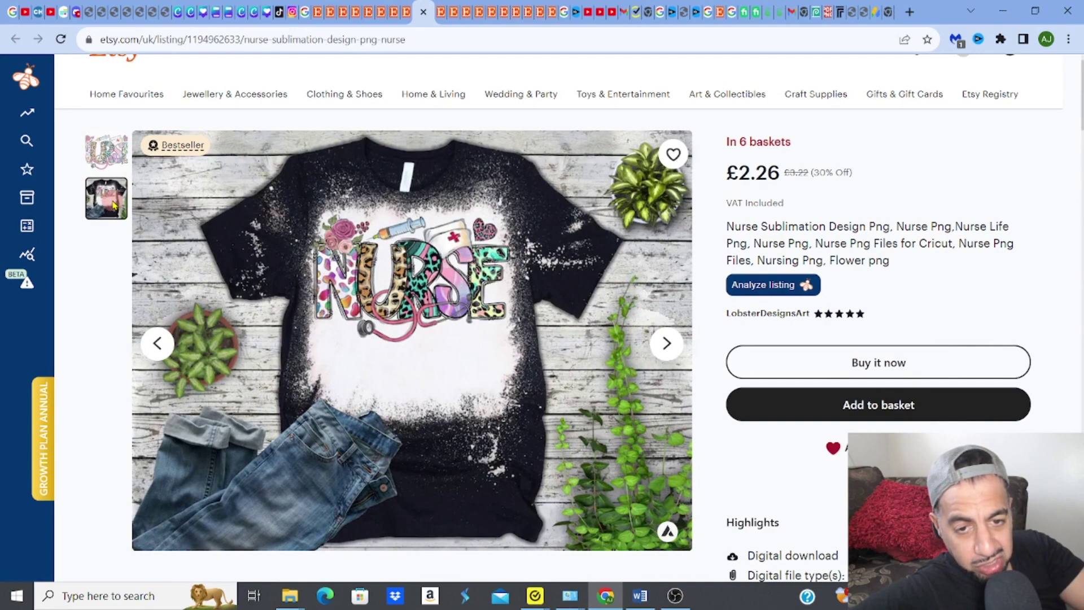
{"action": "left_click", "coordinate": [103, 162]}
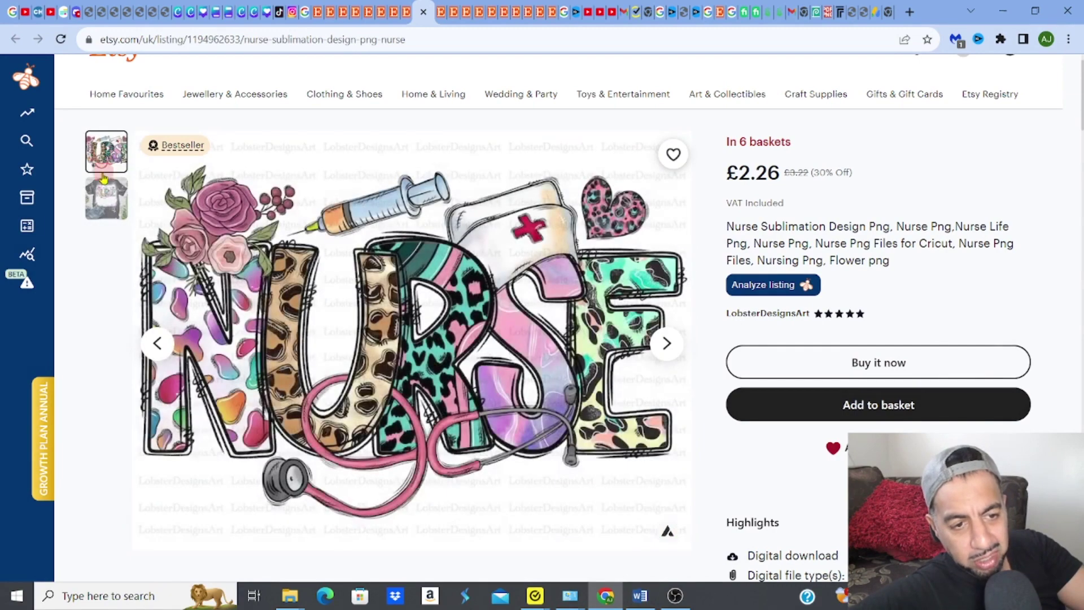
{"action": "left_click", "coordinate": [106, 195]}
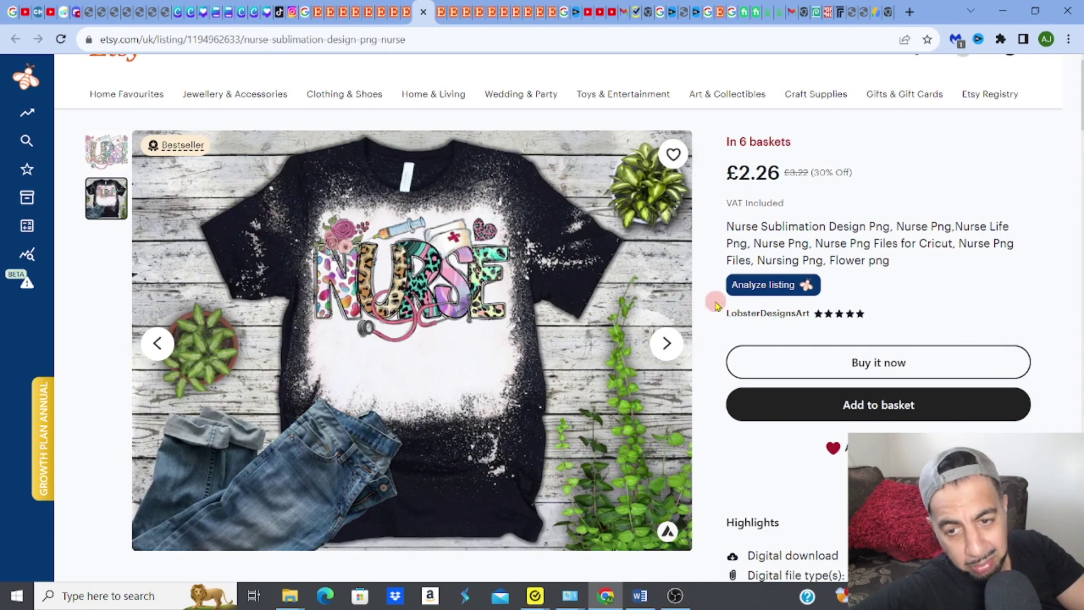
Examine the Nurse Sublimation Design listing's sales analytics, then check its digital file type and description
{"action": "left_click", "coordinate": [742, 288]}
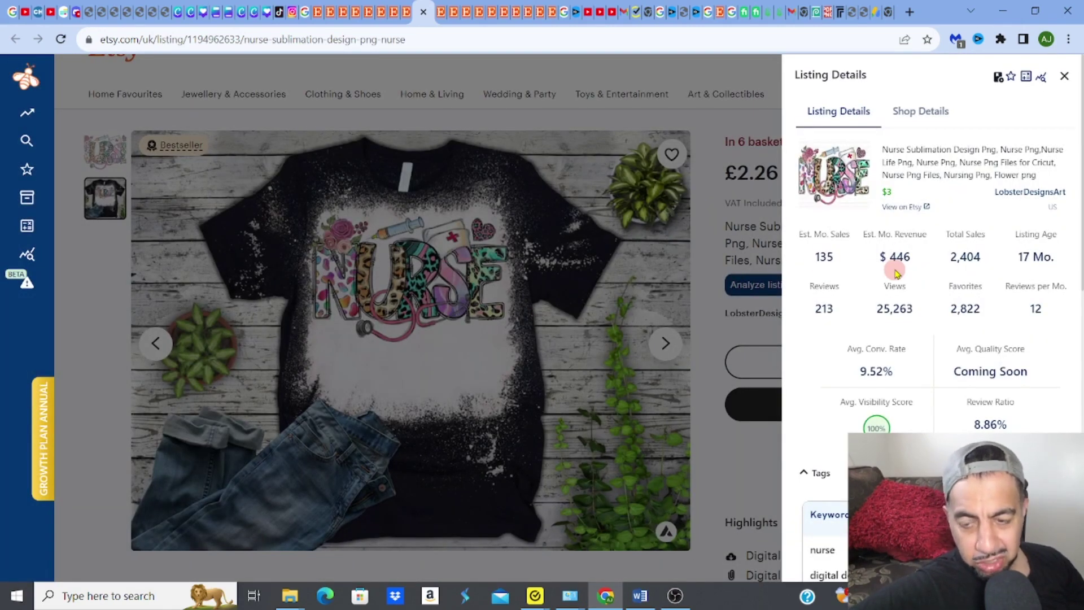
{"action": "left_click", "coordinate": [738, 126]}
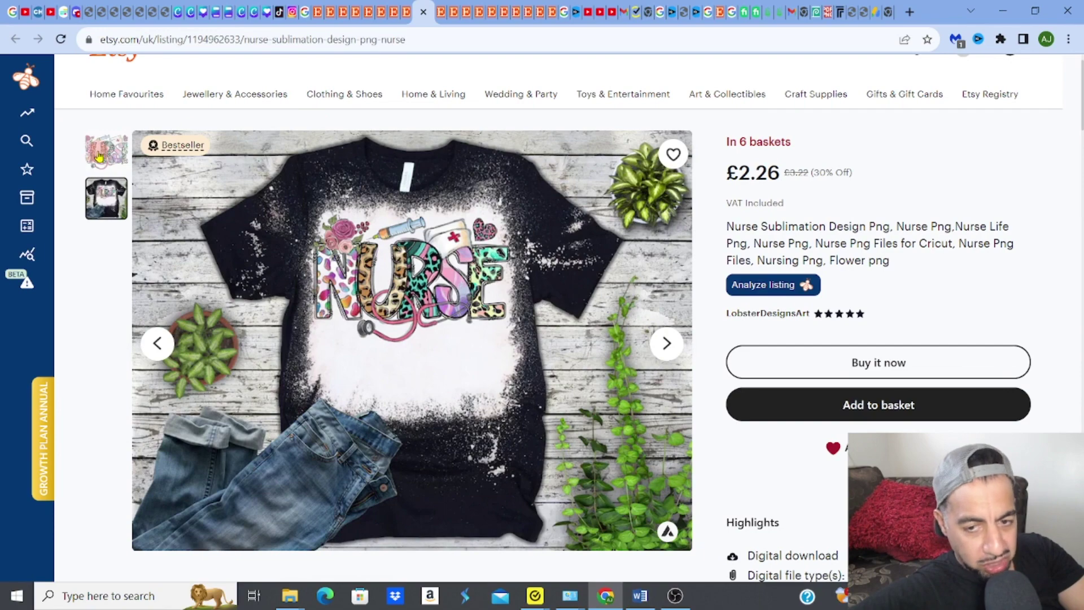
{"action": "left_click_drag", "start_coordinate": [1078, 119], "coordinate": [1079, 170]}
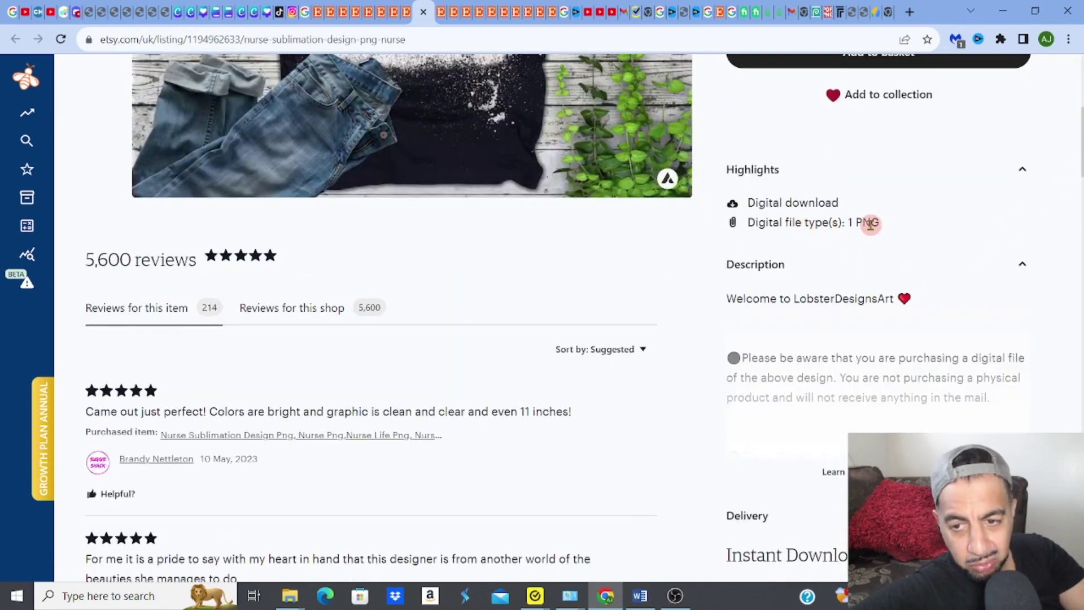
{"action": "left_click_drag", "start_coordinate": [1078, 177], "coordinate": [1076, 129]}
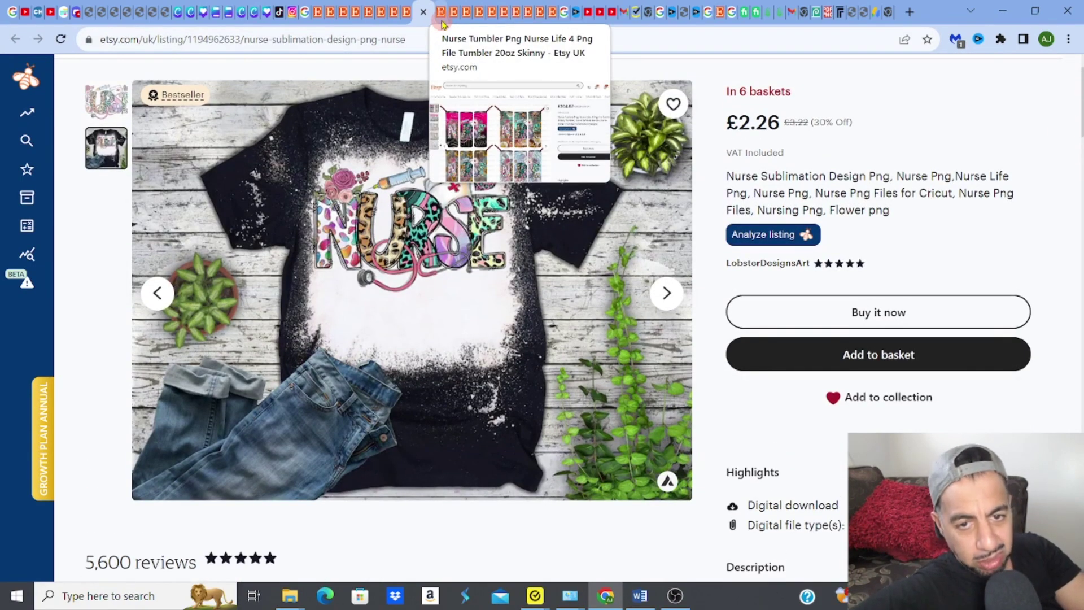
Go to the HealthCare Chibi Clipart listing and view its images of ready-made dolls, clothing customization options and hairstyles
{"action": "left_click", "coordinate": [442, 24]}
{"action": "left_click", "coordinate": [467, 22]}
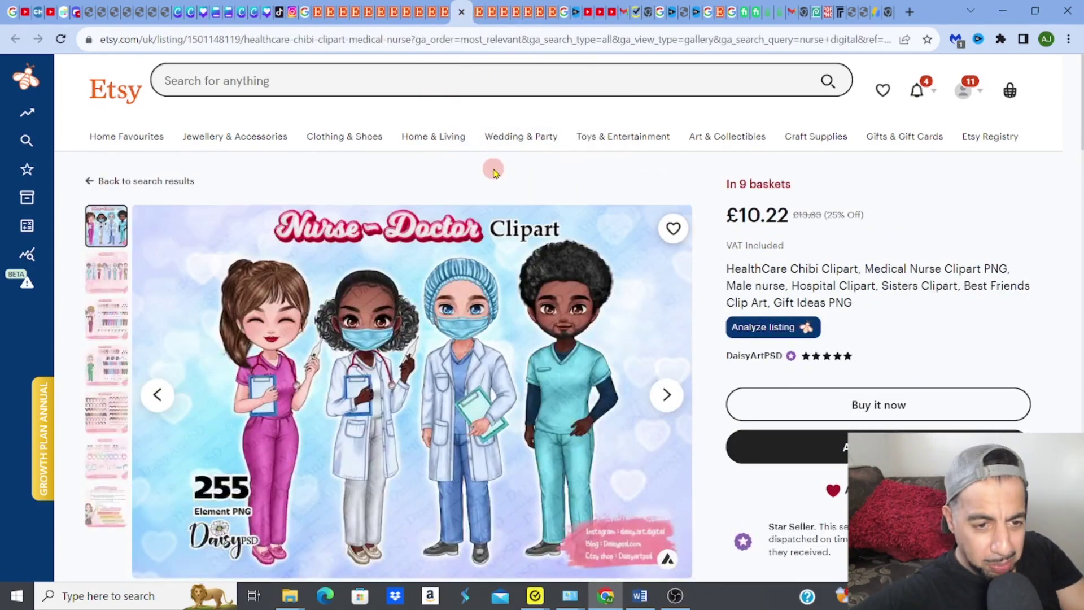
{"action": "left_click", "coordinate": [104, 277]}
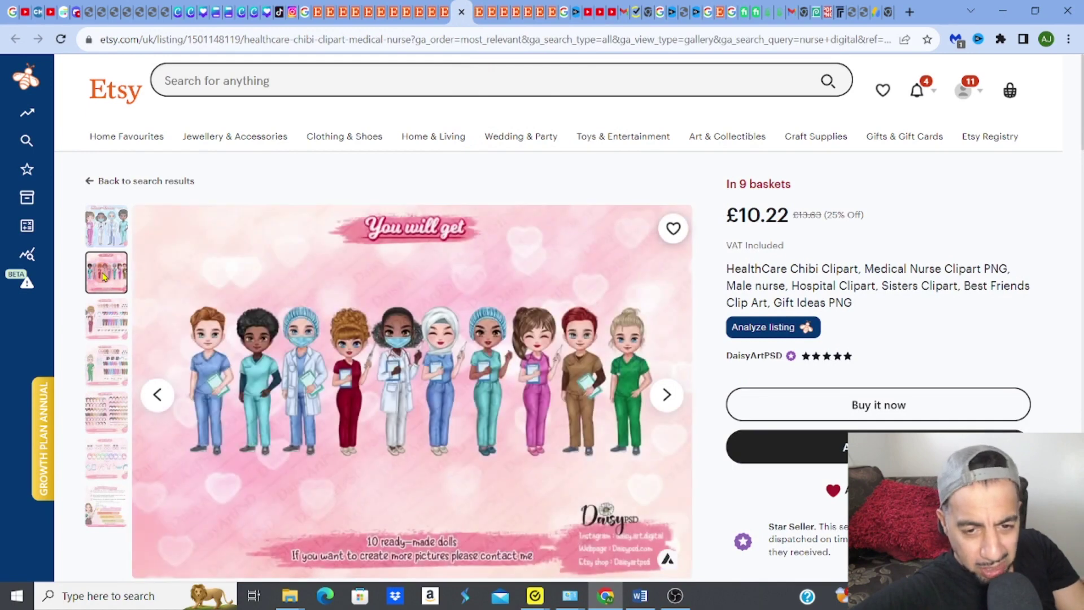
{"action": "left_click", "coordinate": [108, 322]}
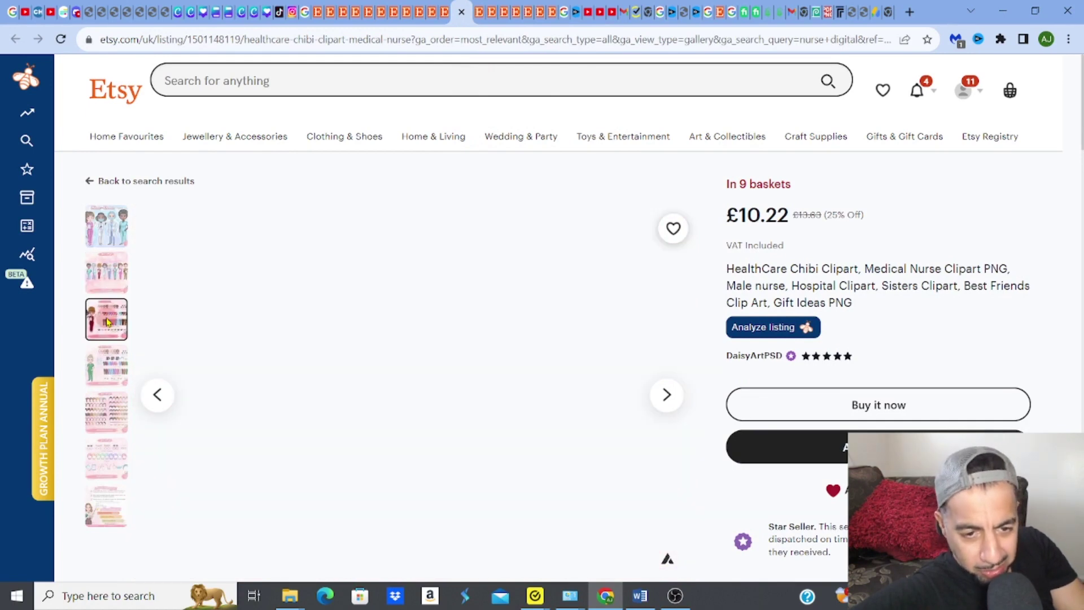
{"action": "left_click", "coordinate": [109, 370]}
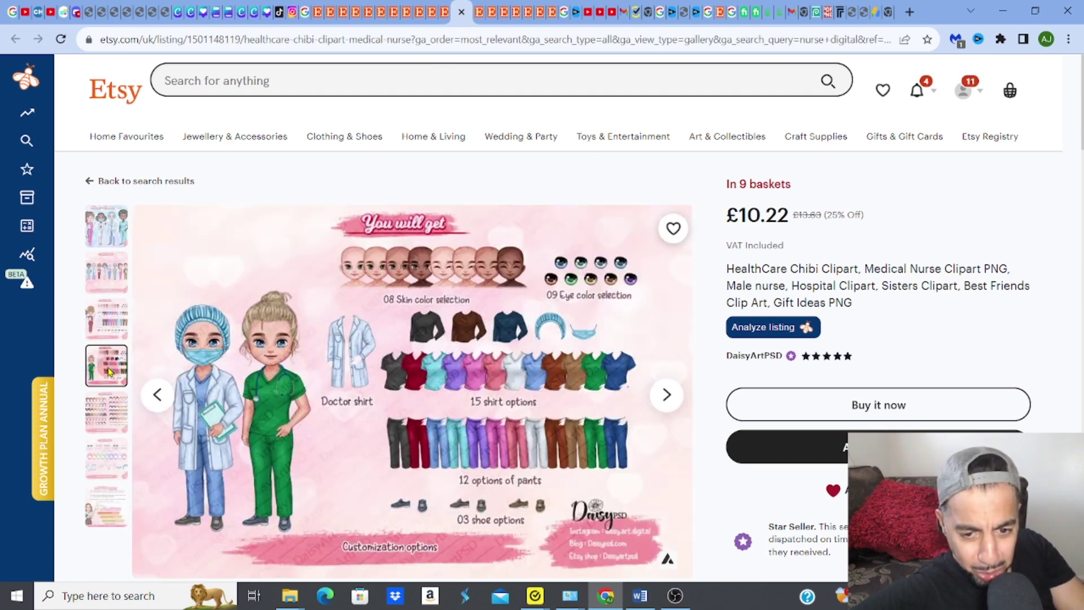
{"action": "left_click", "coordinate": [110, 415]}
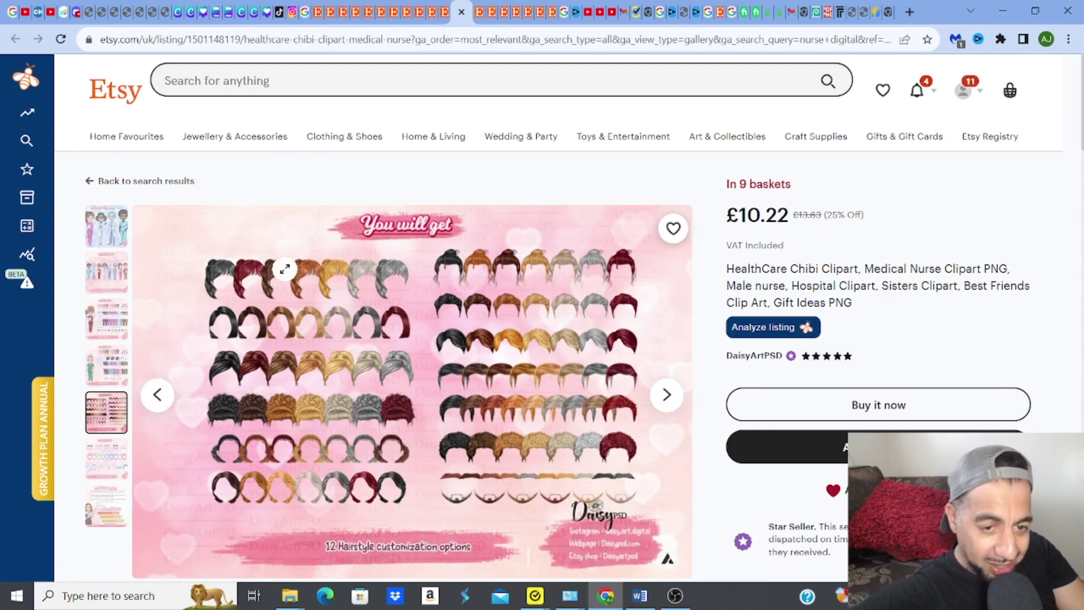
View the clipart listing's accessory and customer support images, then review the customization and ready-made doll images and return to the cover image
{"action": "left_click", "coordinate": [117, 235]}
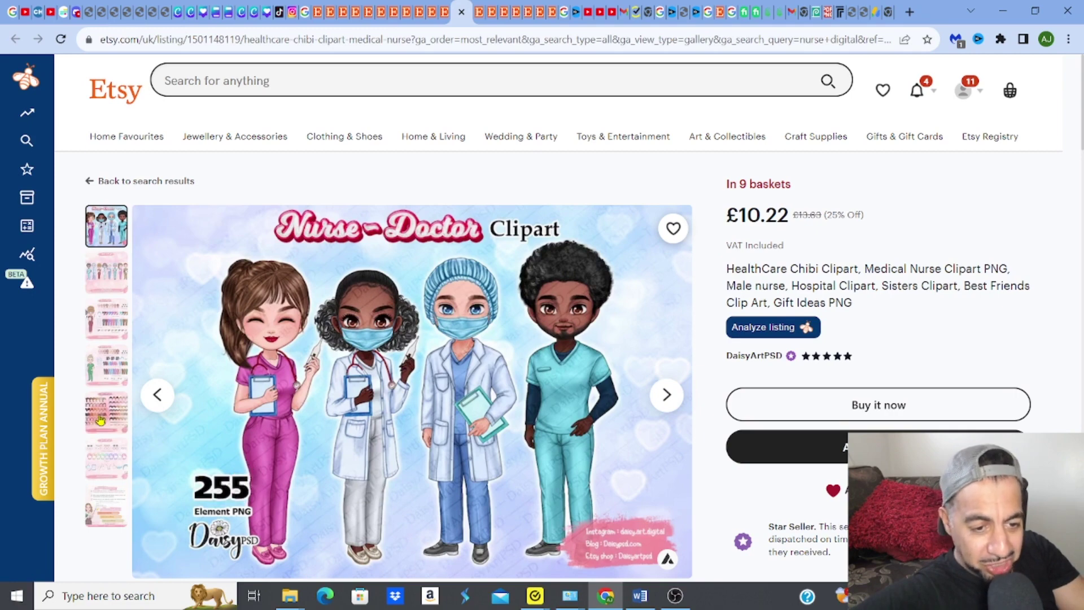
{"action": "left_click", "coordinate": [111, 466]}
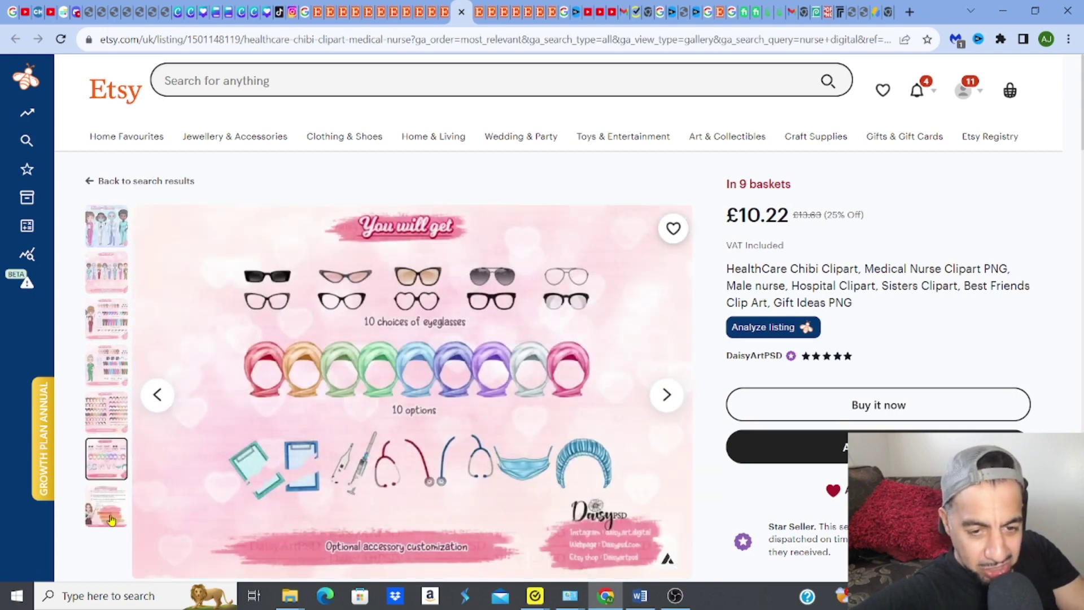
{"action": "left_click", "coordinate": [112, 511]}
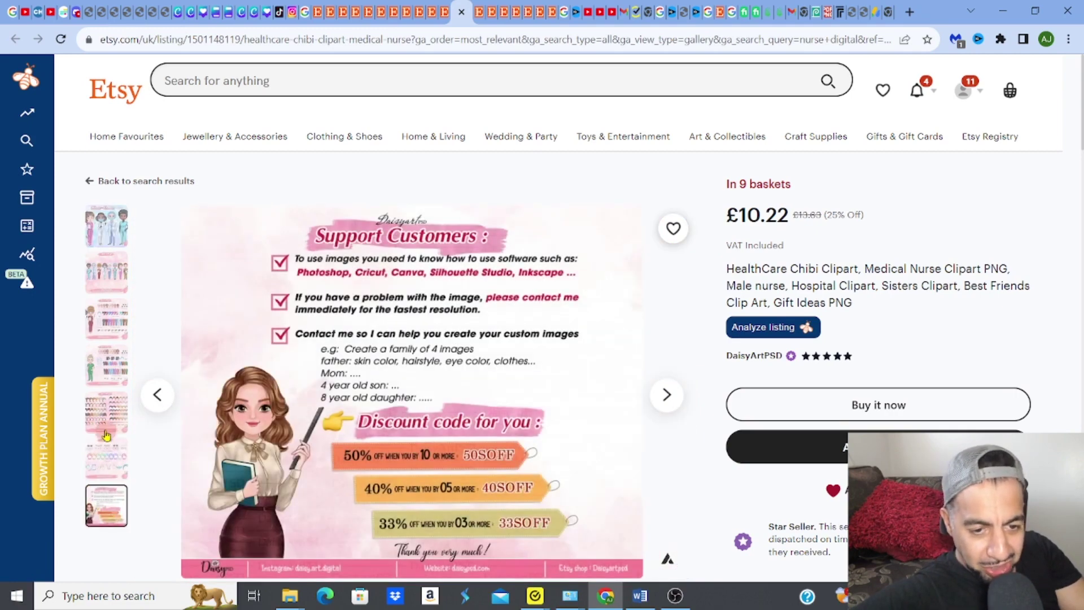
{"action": "left_click", "coordinate": [106, 366]}
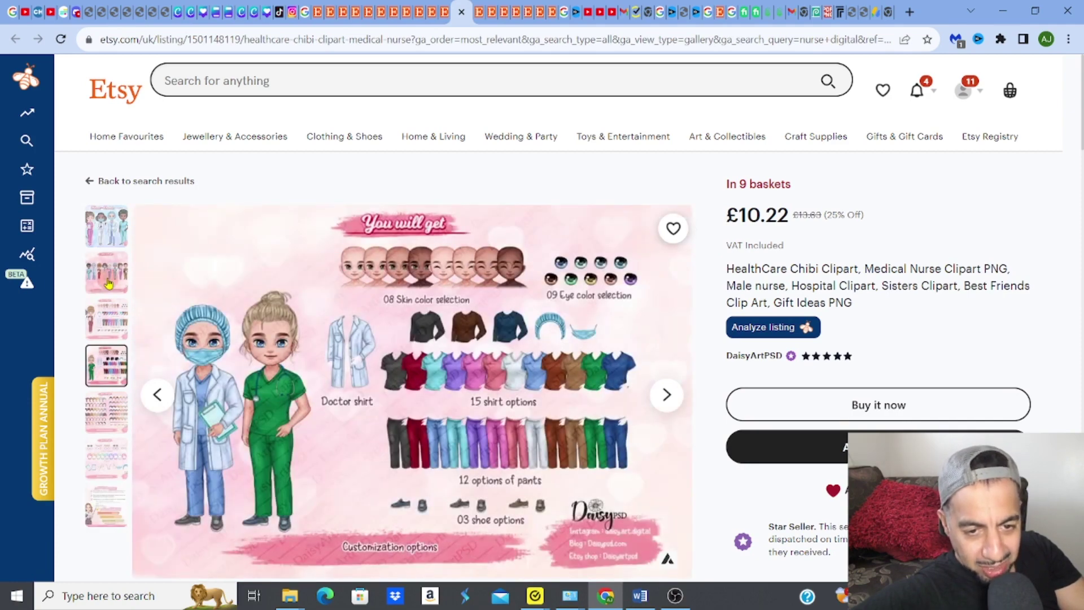
{"action": "left_click", "coordinate": [109, 284]}
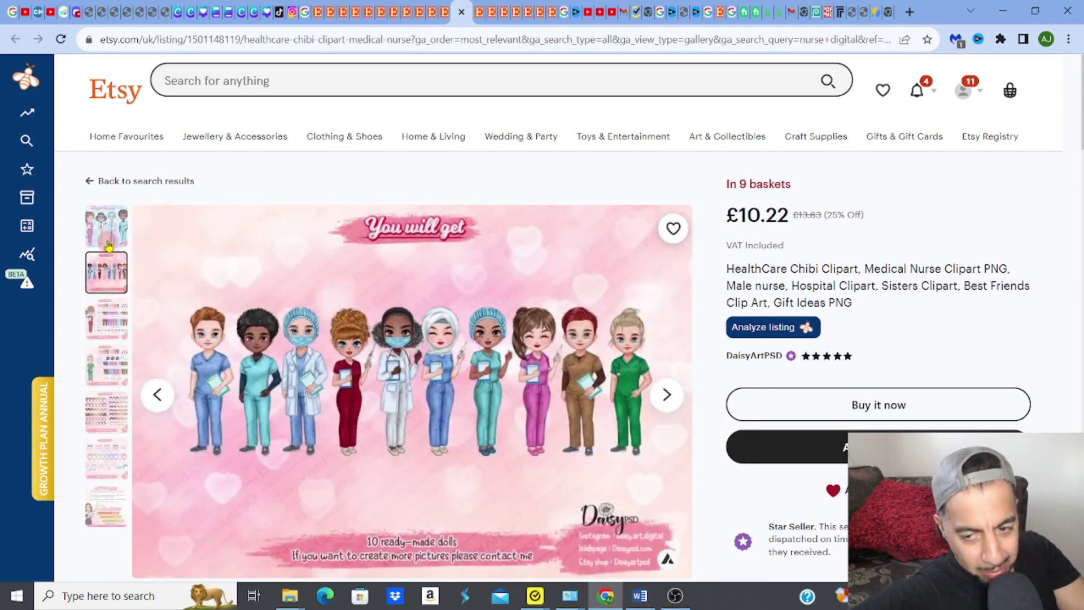
{"action": "left_click", "coordinate": [108, 246]}
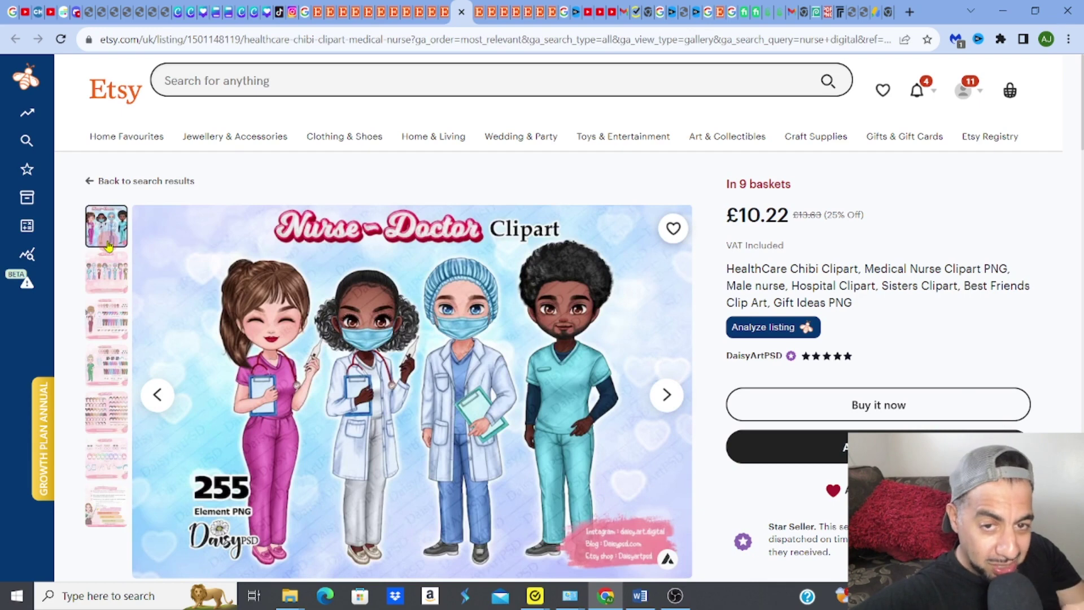